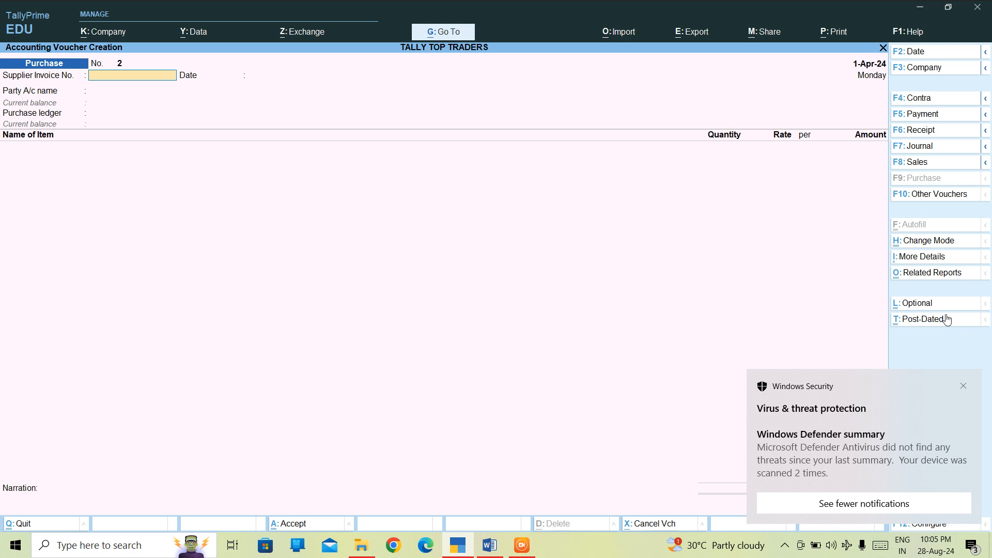
Step: Switch to the IFRA TALLY NOTES document in Word and add the centred heading "OPTIONAL TERM= CTRL+L"
click(962, 386)
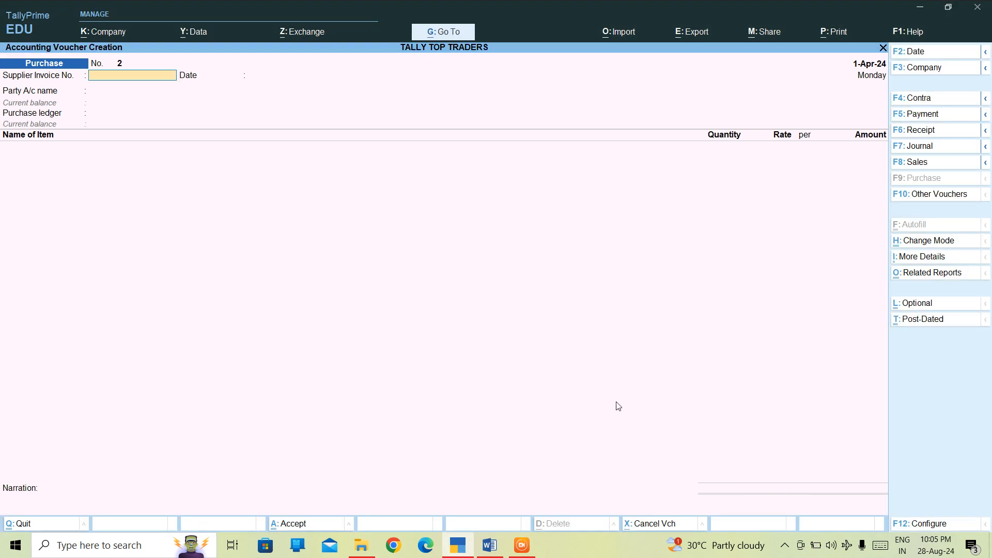
click(489, 549)
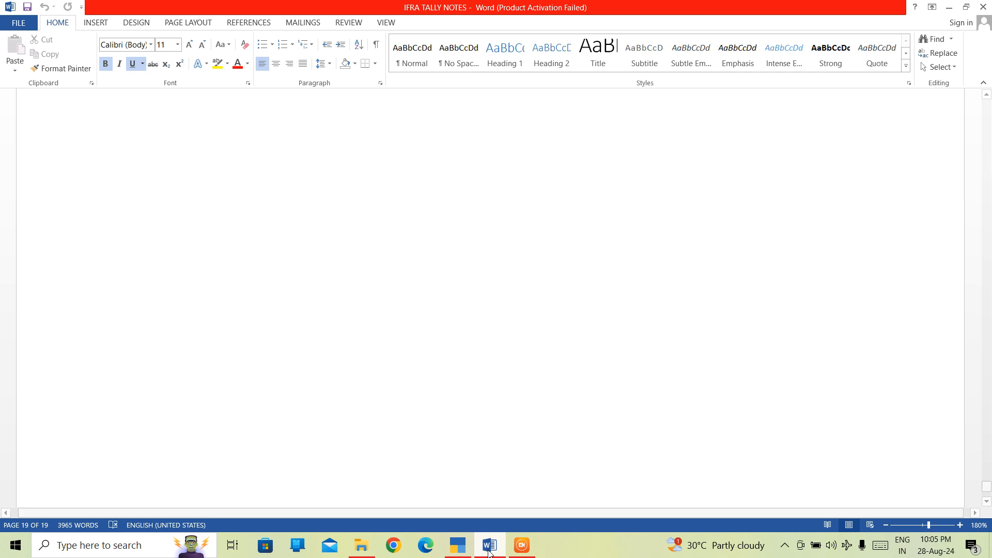
key(ctrl+e)
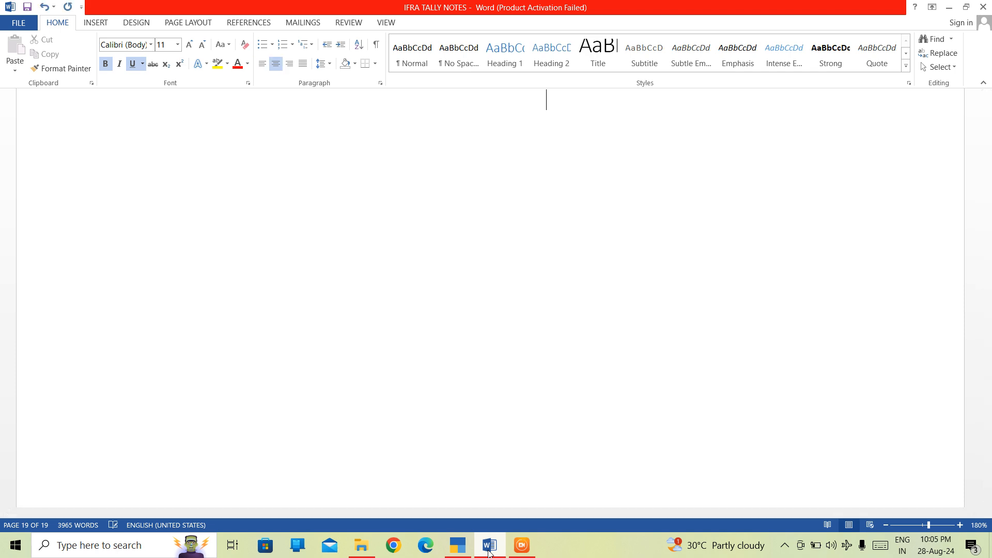
text(OPTION)
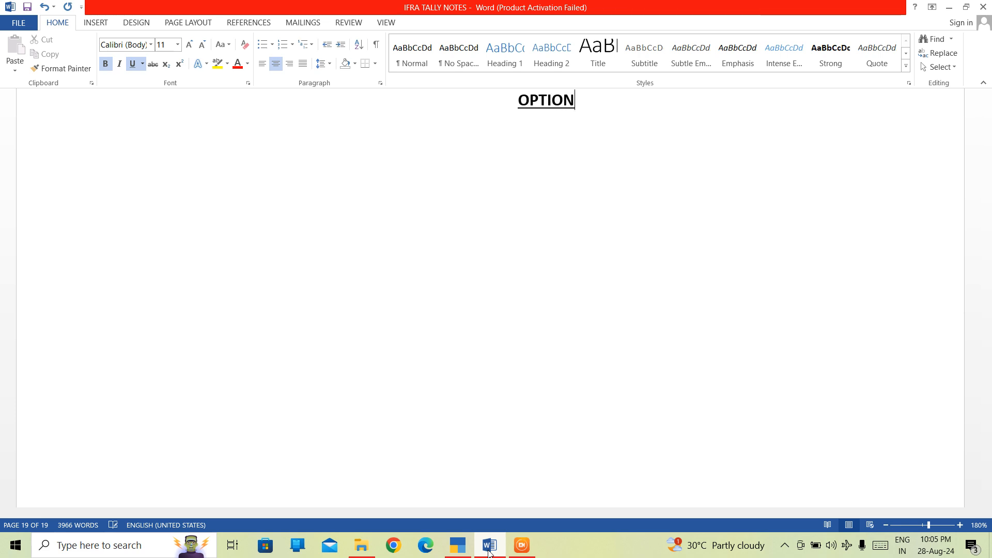
text(AL TER)
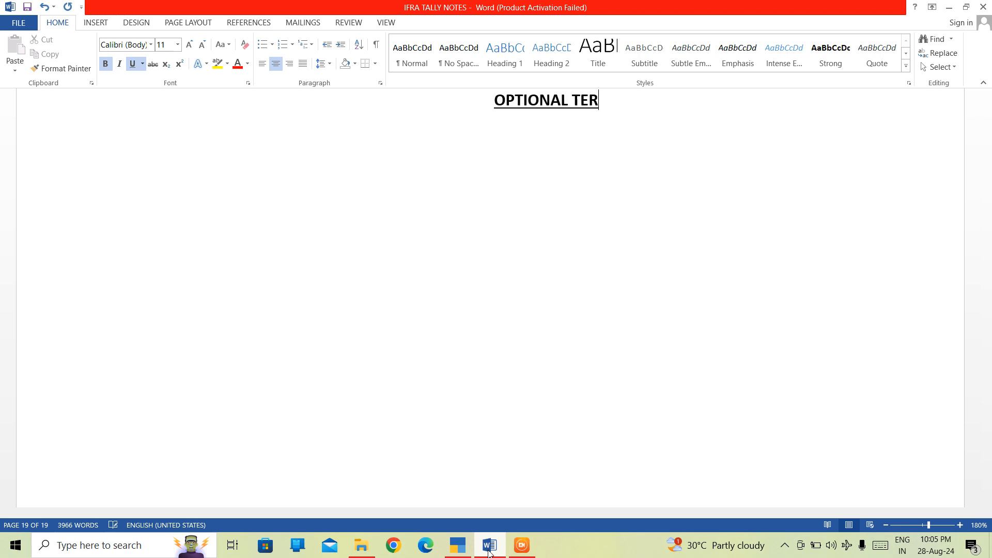
text(M=)
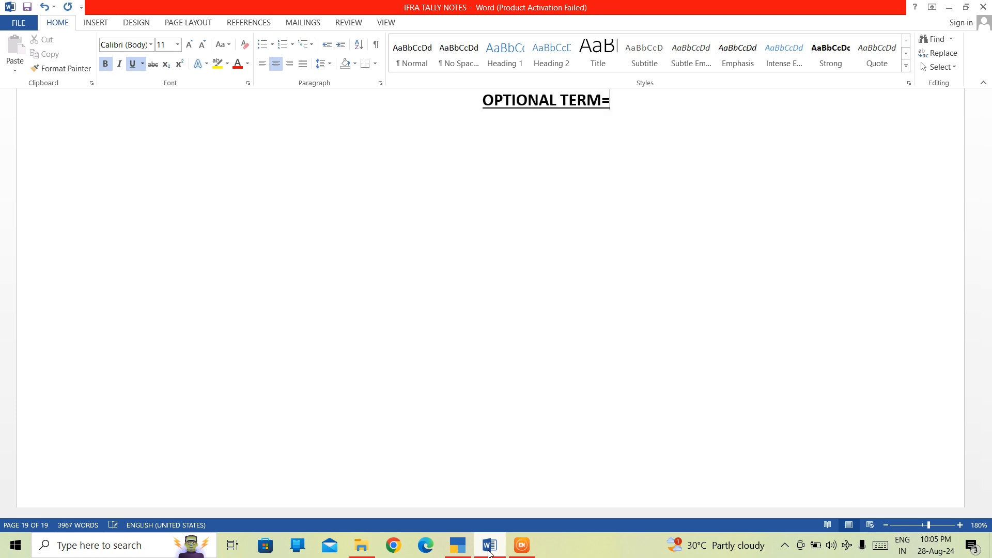
text( CTRL)
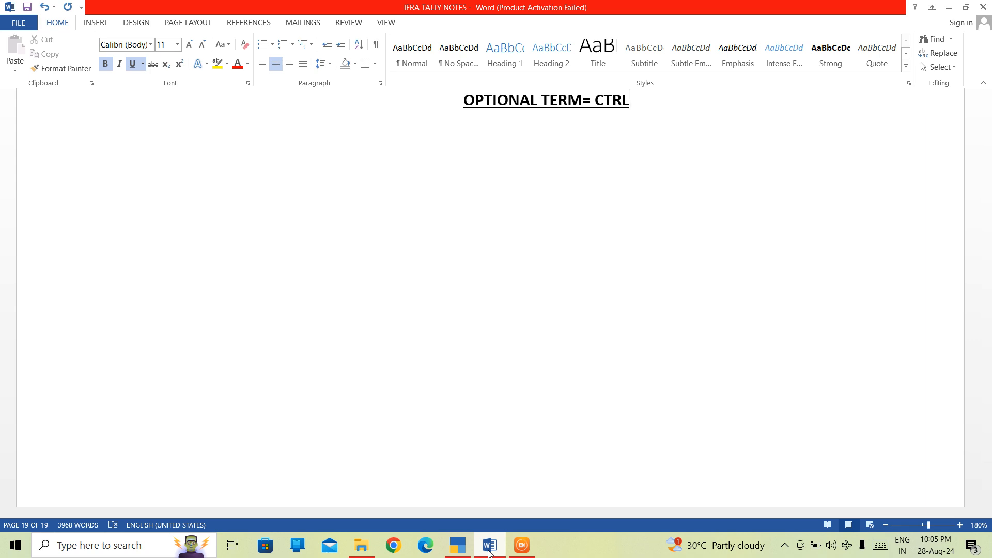
text(+)
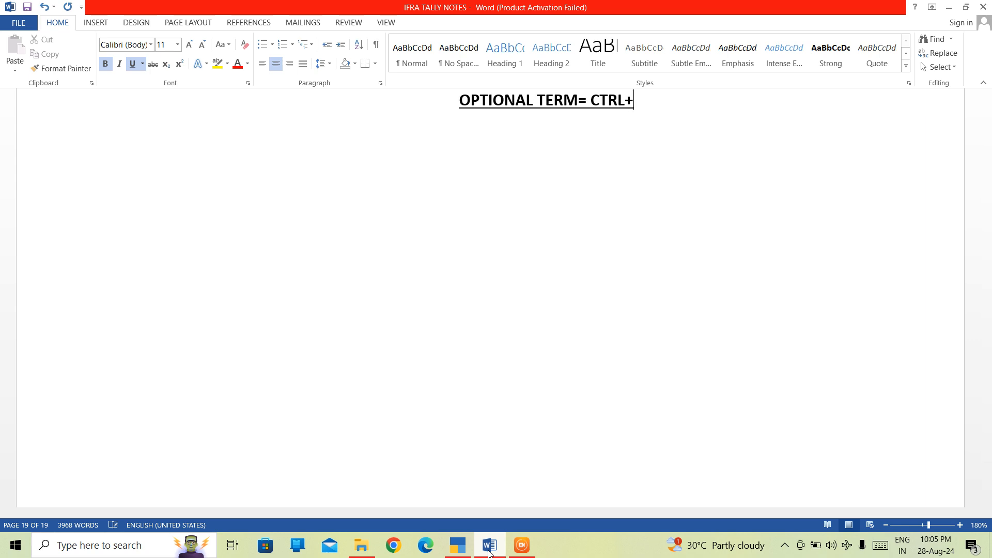
text(L)
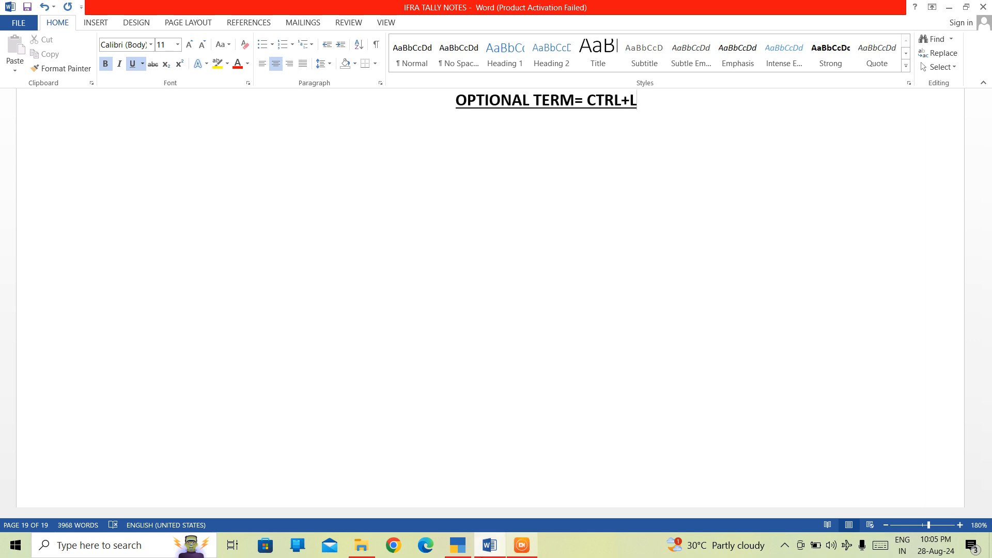
Step: Add the non-bold line "IT IS NOT A VOUCHER TYPE" on a new line below the heading
click(458, 545)
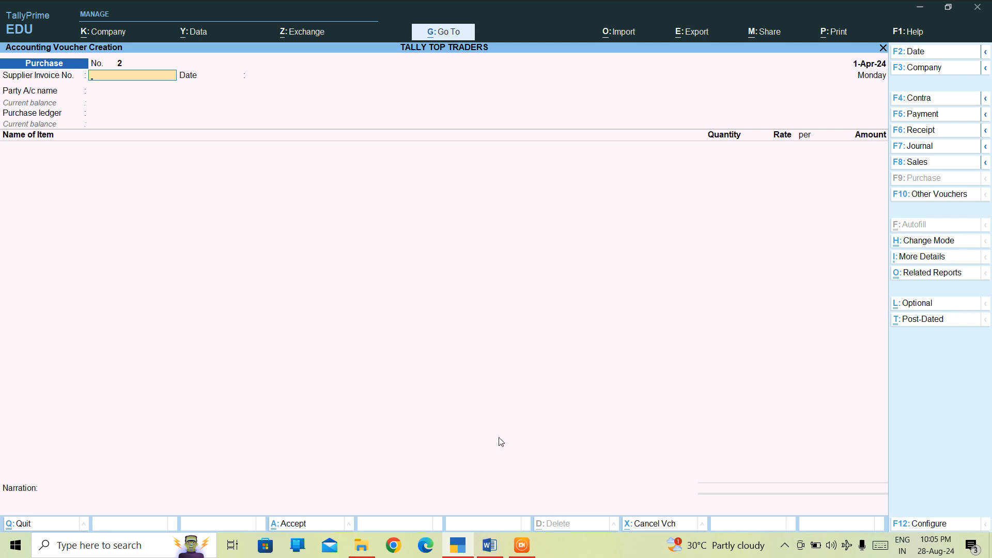
click(490, 545)
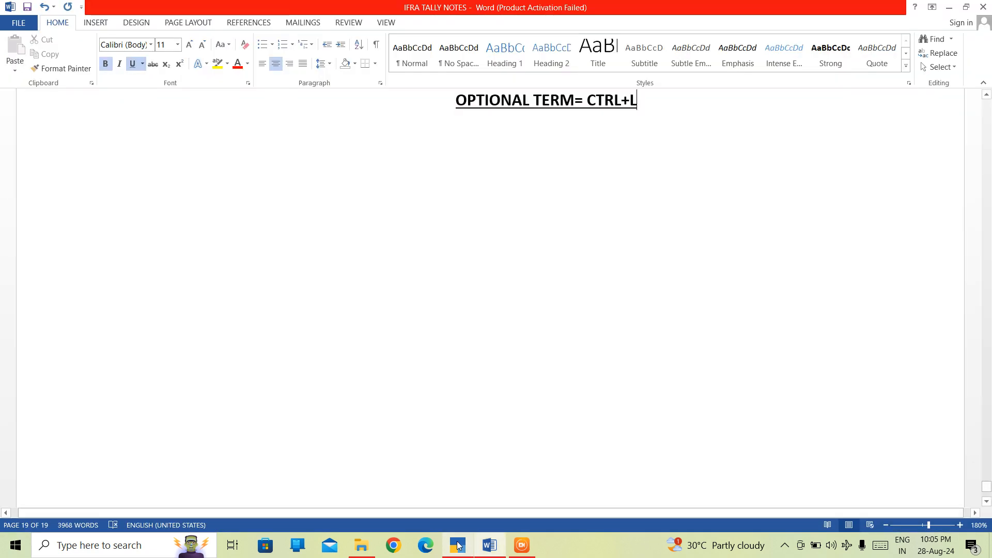
key(Return)
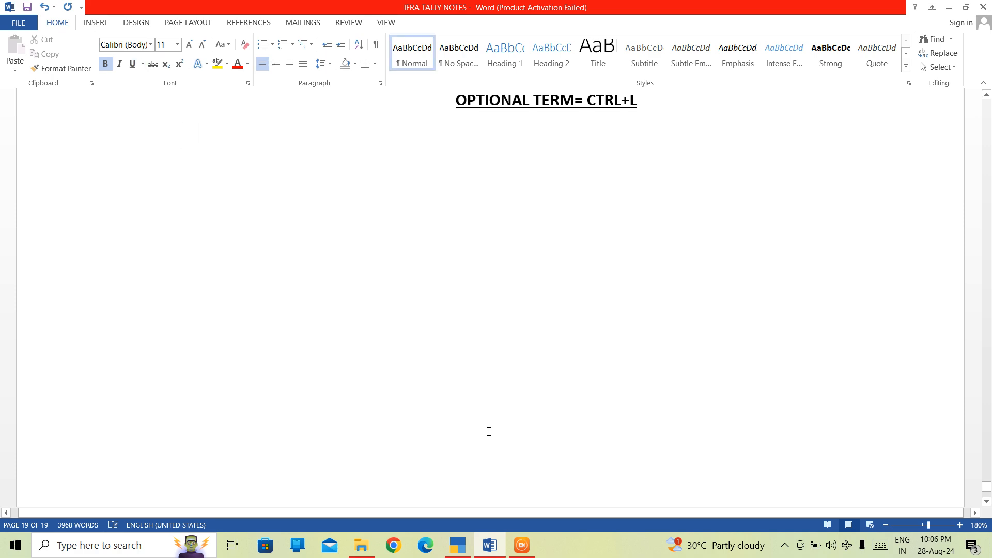
key(ctrl+b)
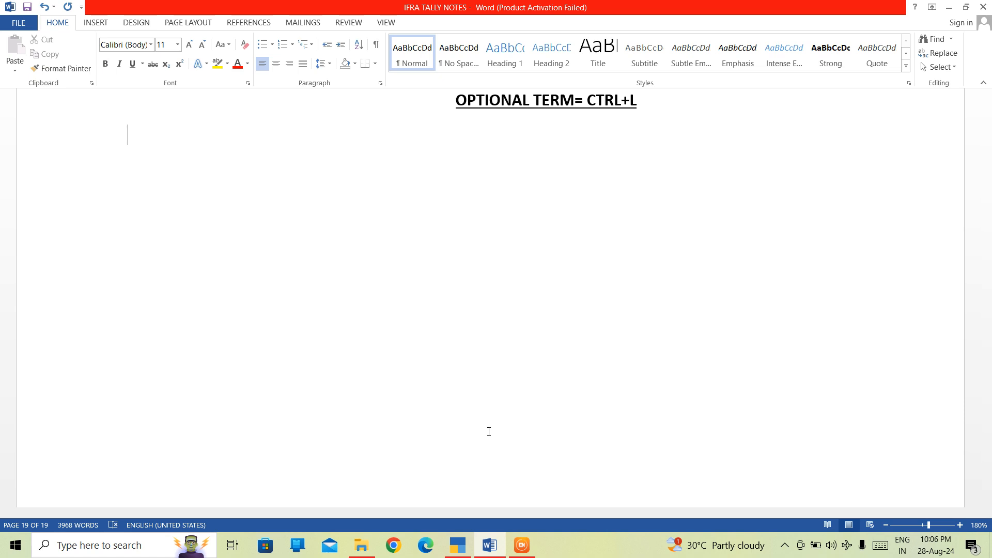
text(O)
key(BackSpace)
text(IT IS NOT A VOUCHER)
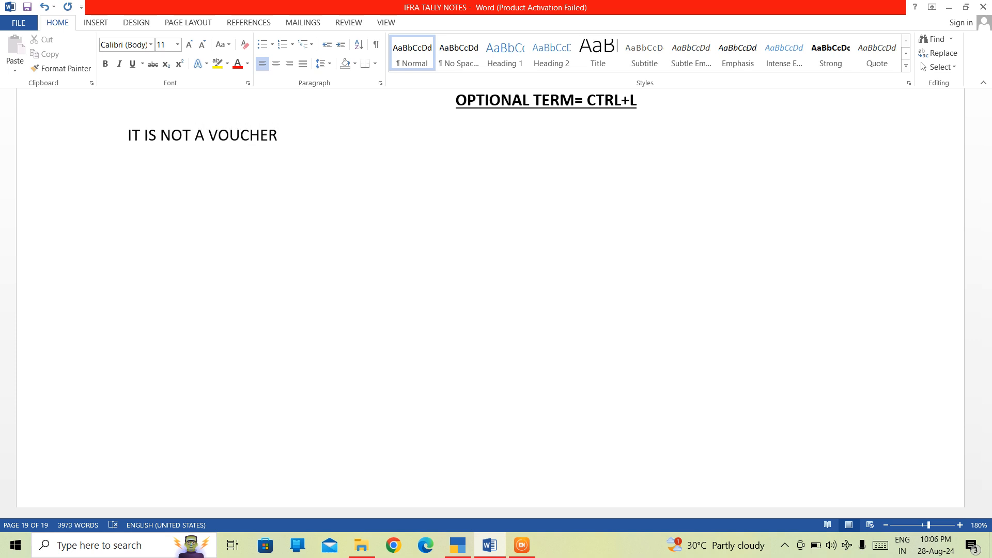
text( TYPE)
Step: Add a new bold line reading "IT IS AN OPTION AVAILABLE IN EVERY REGULAR ENTRY"
key(Return)
key(ctrl+b)
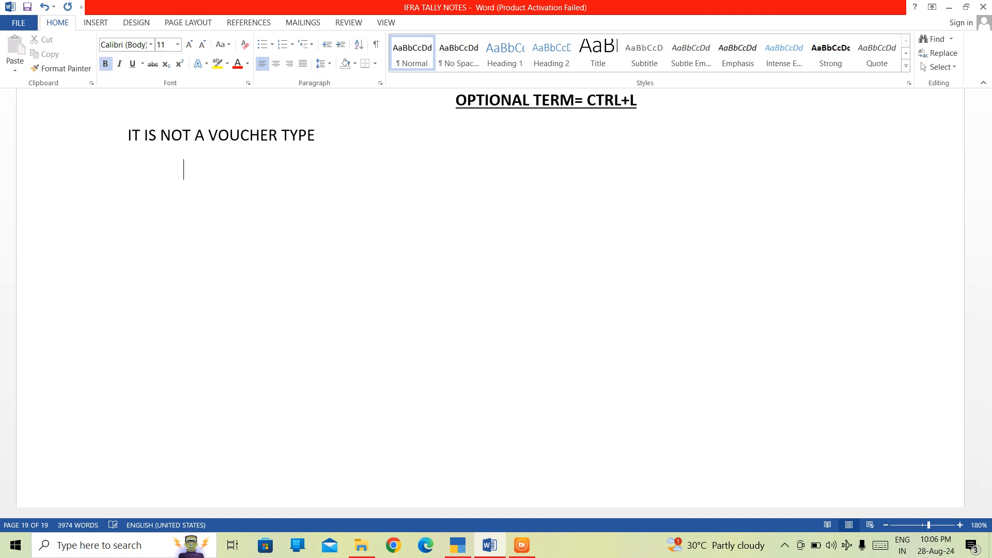
key(BackSpace)
text(IT IS AN OPTI)
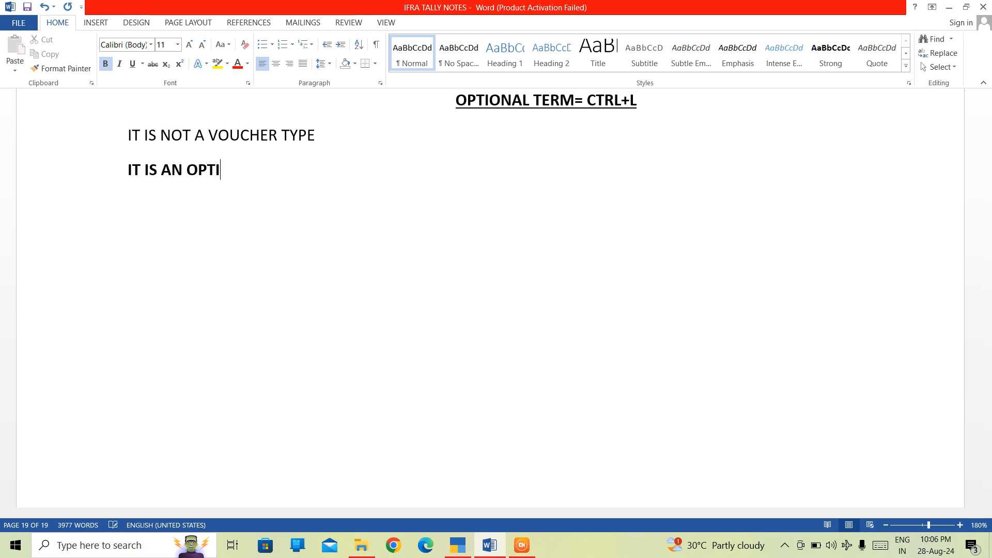
text(ON AVA)
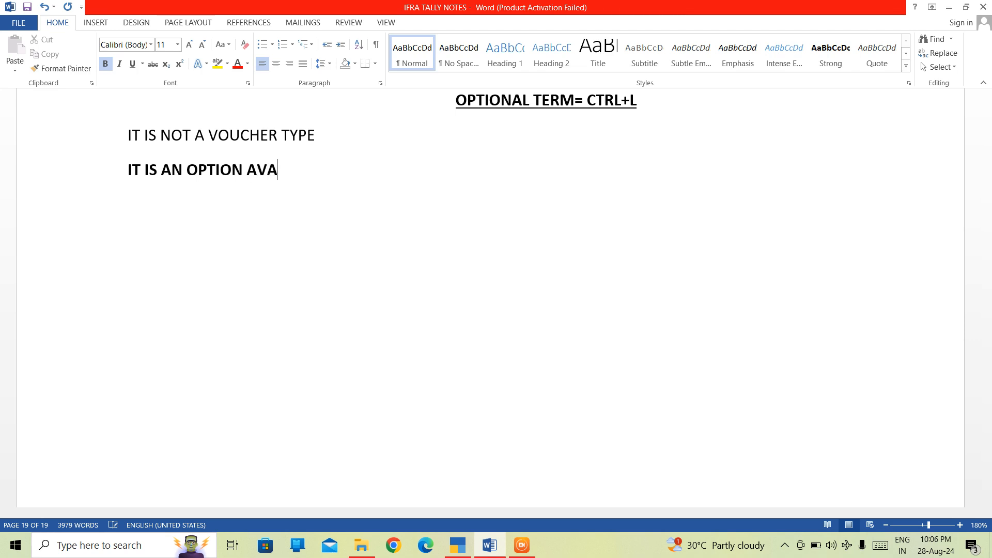
text(ILABLR)
key(BackSpace)
text(E)
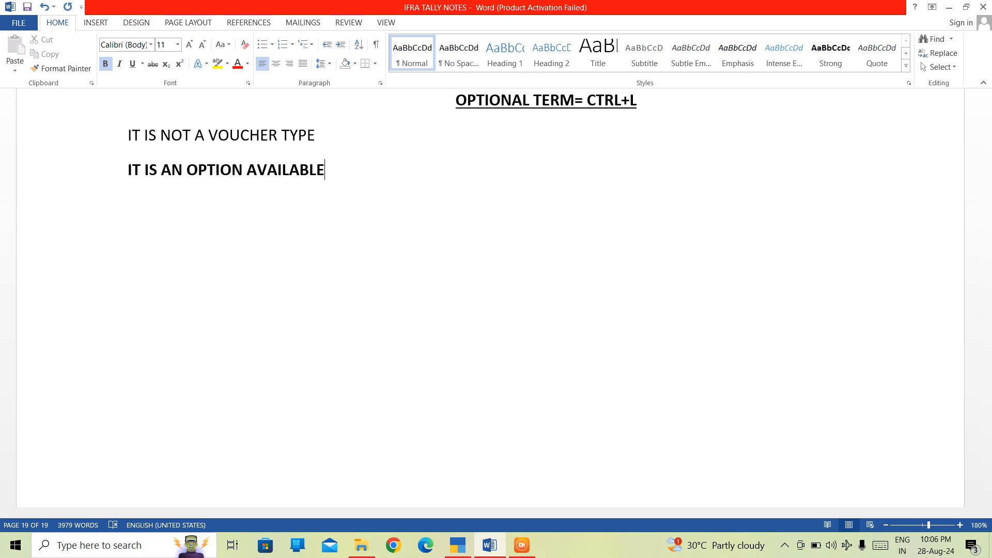
text( IN EVERY REGULAR)
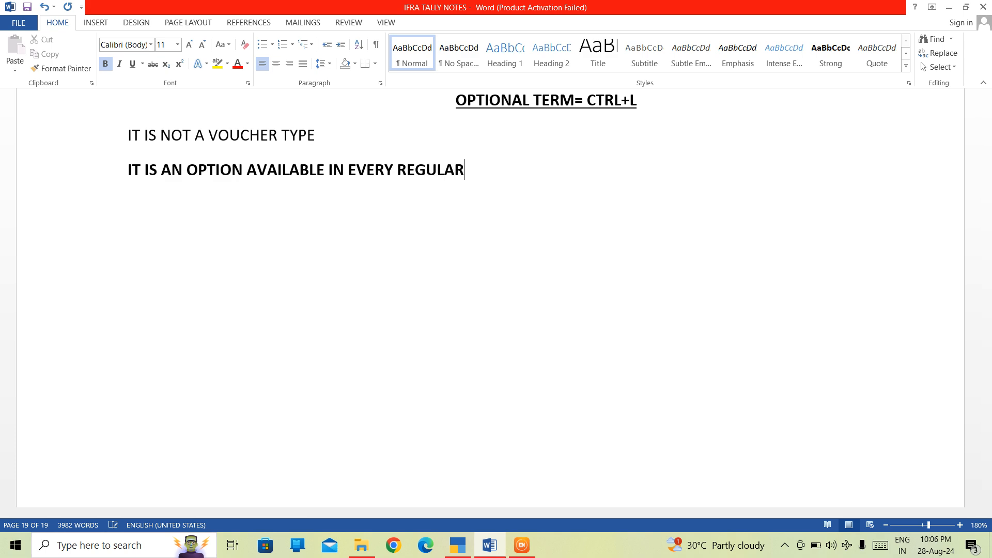
text( ENTRY)
Step: Continue the bold line with the examples ". EX- CONTRA, SALE, PURCHASE,PAYMENT, RECEIPT OR JOURNAL ETC."
text(. EX- CON)
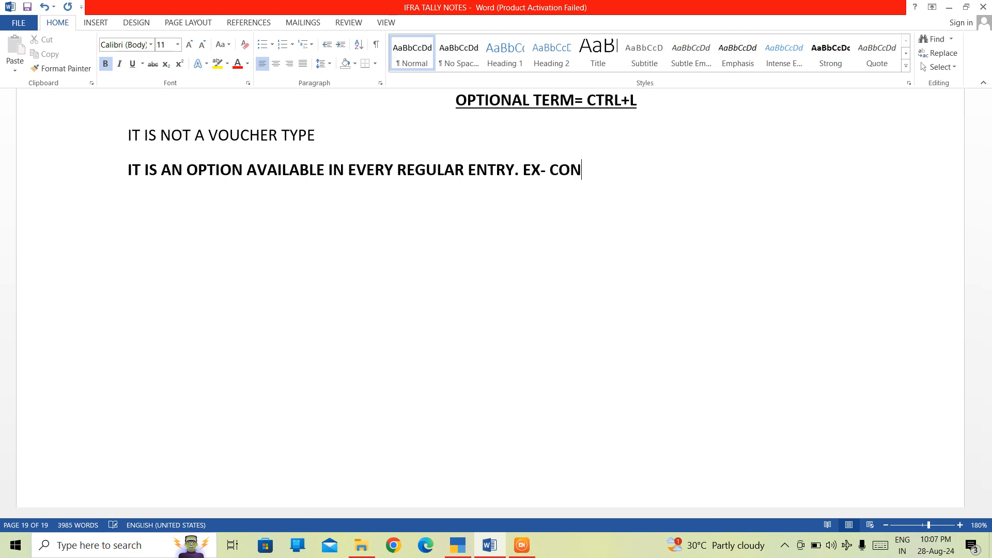
text(TA)
key(BackSpace)
text(E)
key(BackSpace)
text(RA, S)
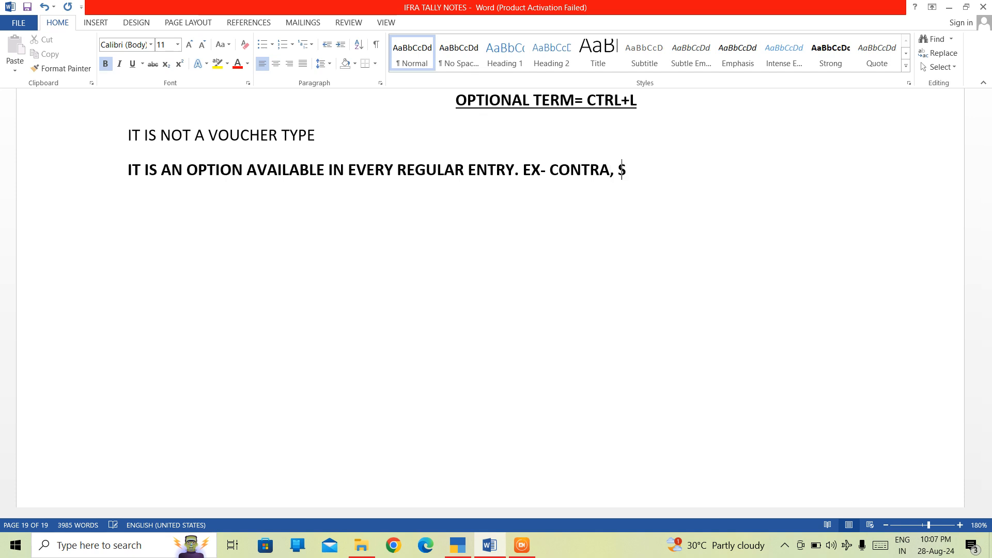
text(ALE)
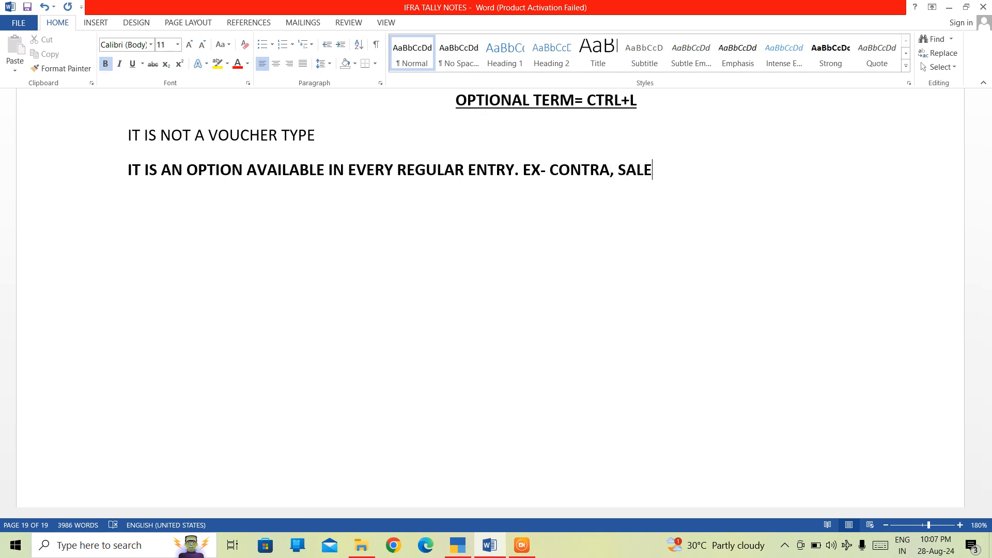
text(, PURCHASE)
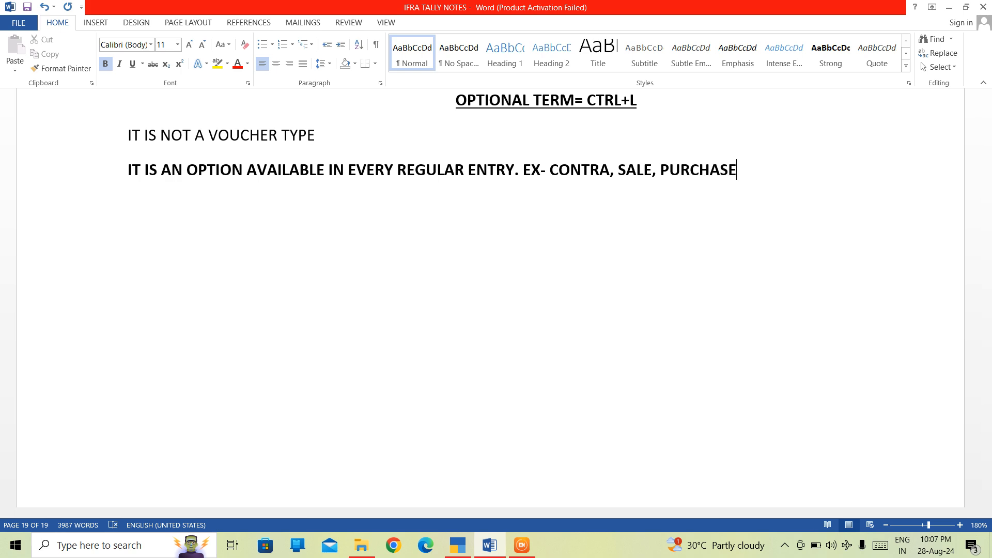
text(,PAYMEN)
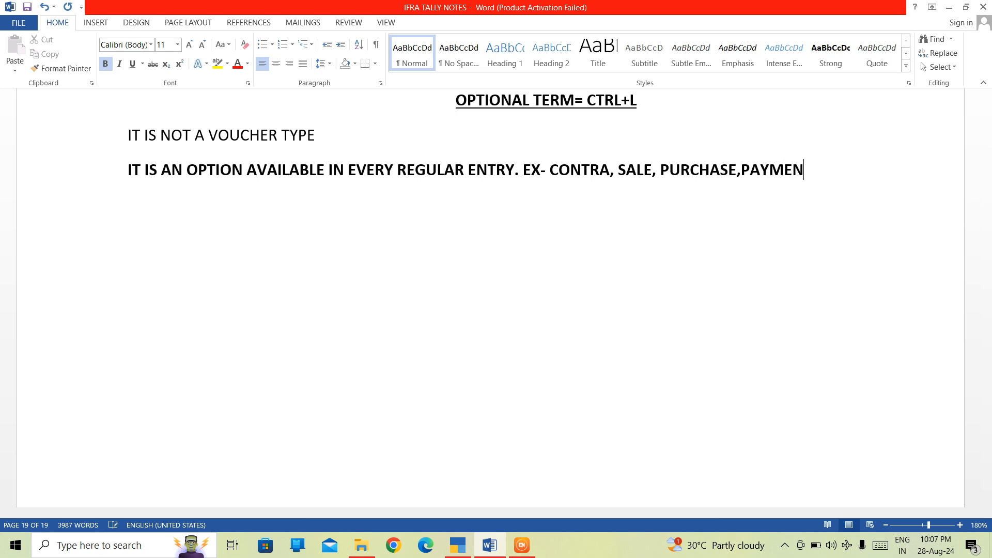
text(T, RECEIPT)
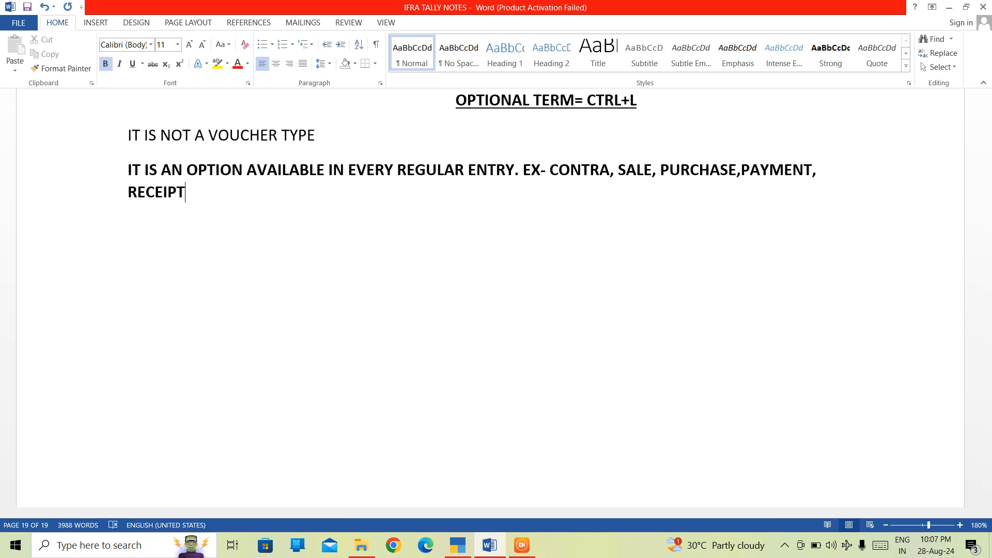
text(OR JOURNAL ETC)
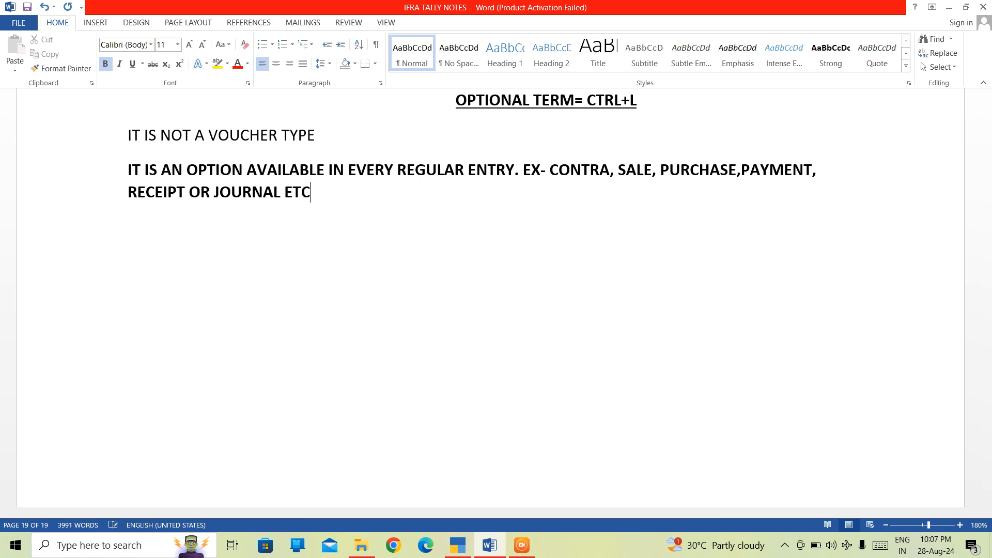
text(.)
Step: Add a final bold note on its own line: "IT IS USED TO CREATE PERFORMA INVOICE."
text(IR)
key(BackSpace)
text(T IS UE)
key(BackSpace)
text(SED TO CREATE )
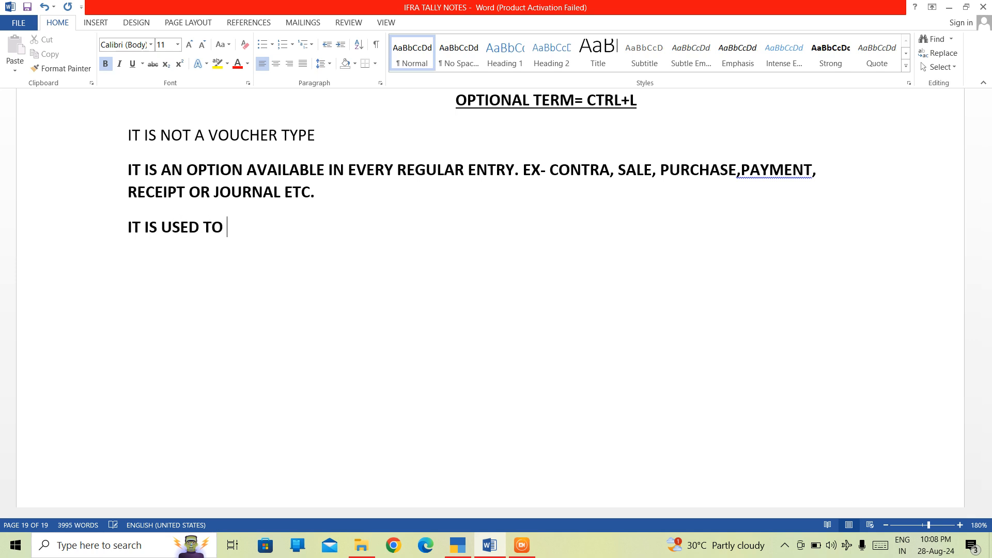
text(PERFORMA INVOICE)
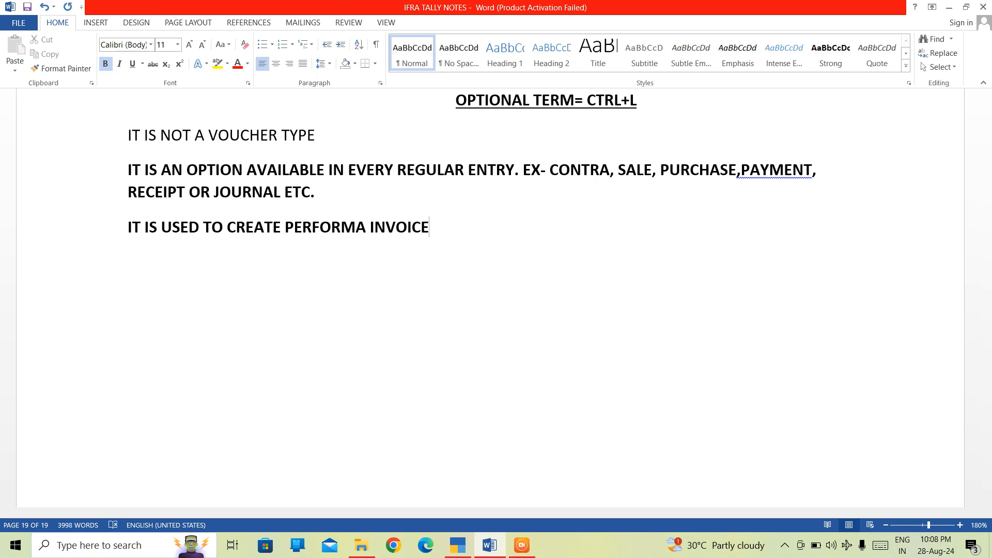
text(.)
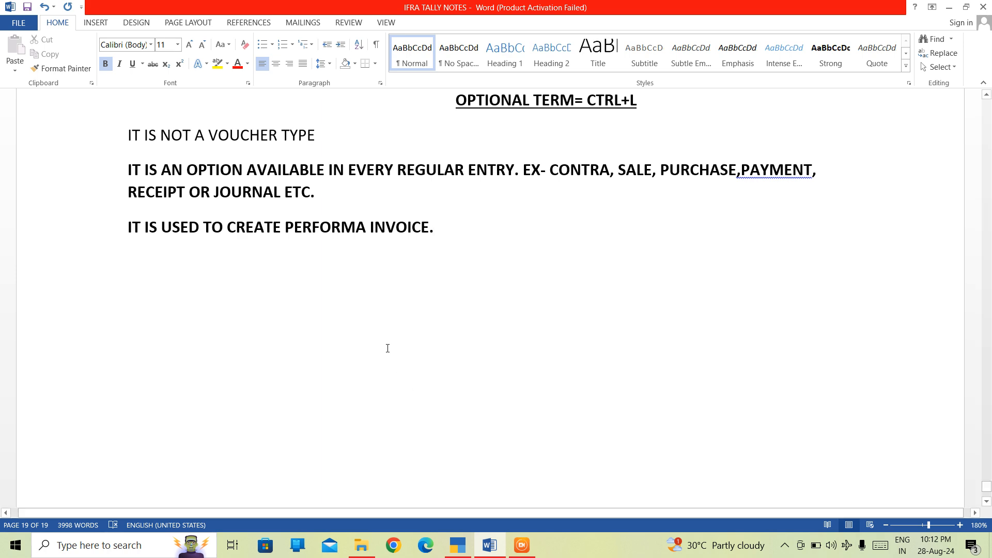
Step: Switch to TallyPrime, quit the blank purchase voucher, reopen voucher entry and start a Sales voucher
click(459, 551)
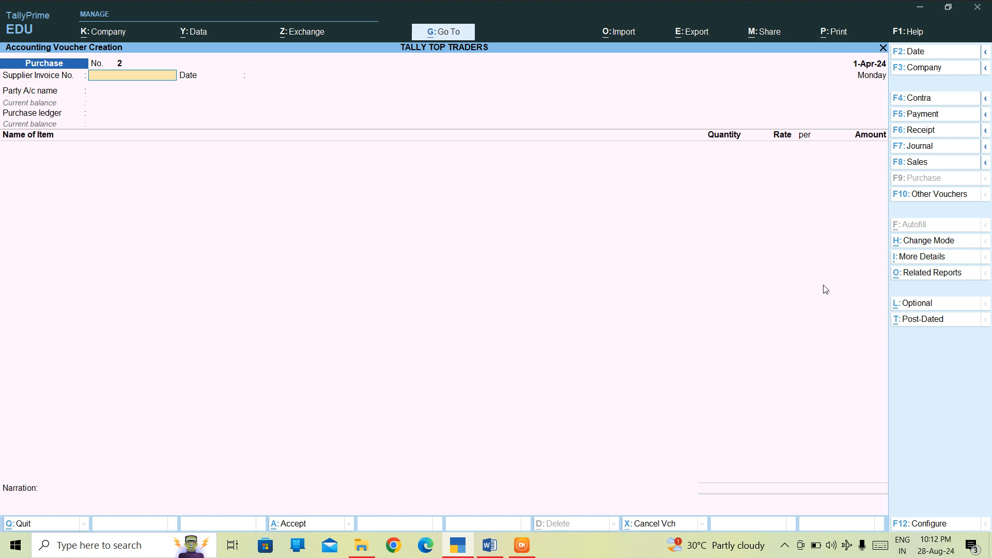
key(Escape)
key(y)
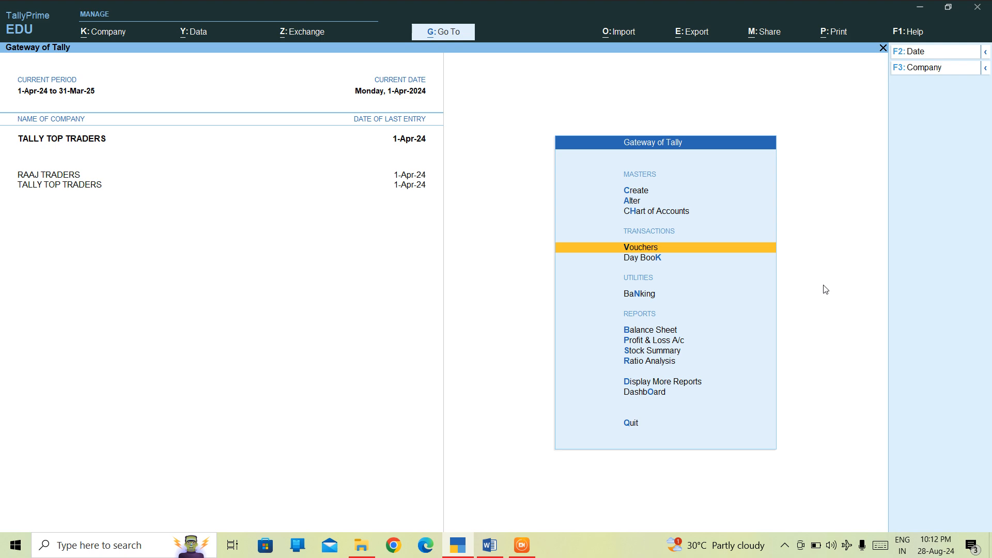
key(Return)
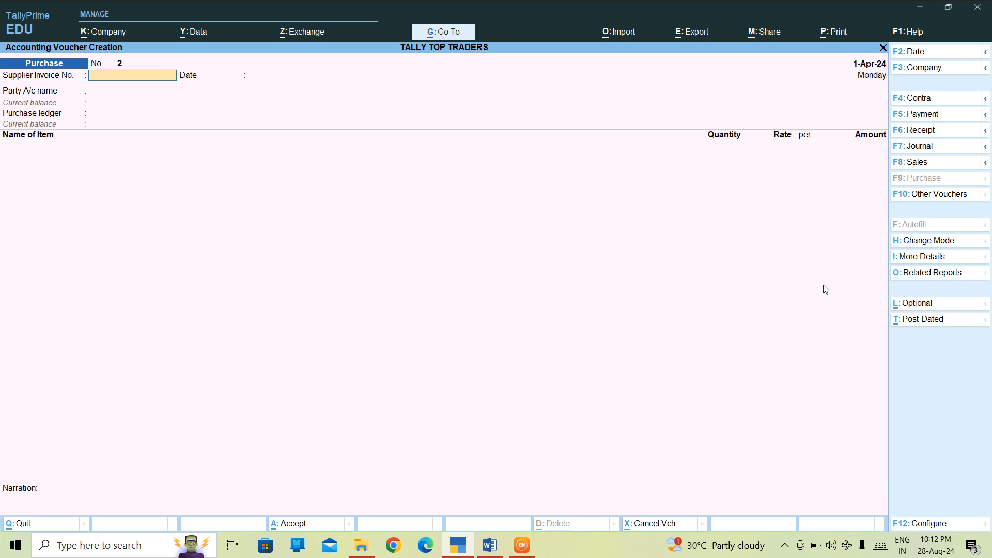
key(F8)
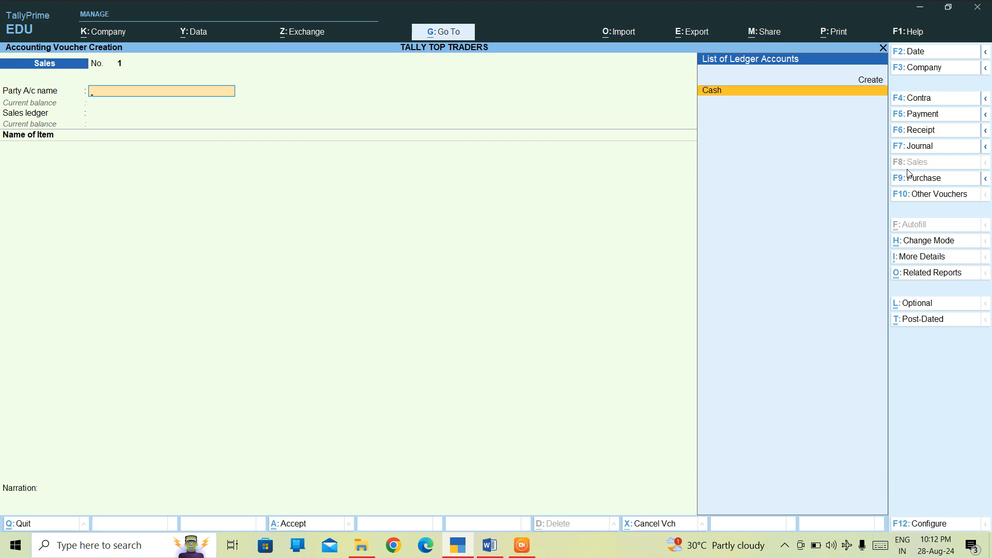
Step: Choose Cash as the party account and pass through the dispatch details, leaving every field blank
key(Return)
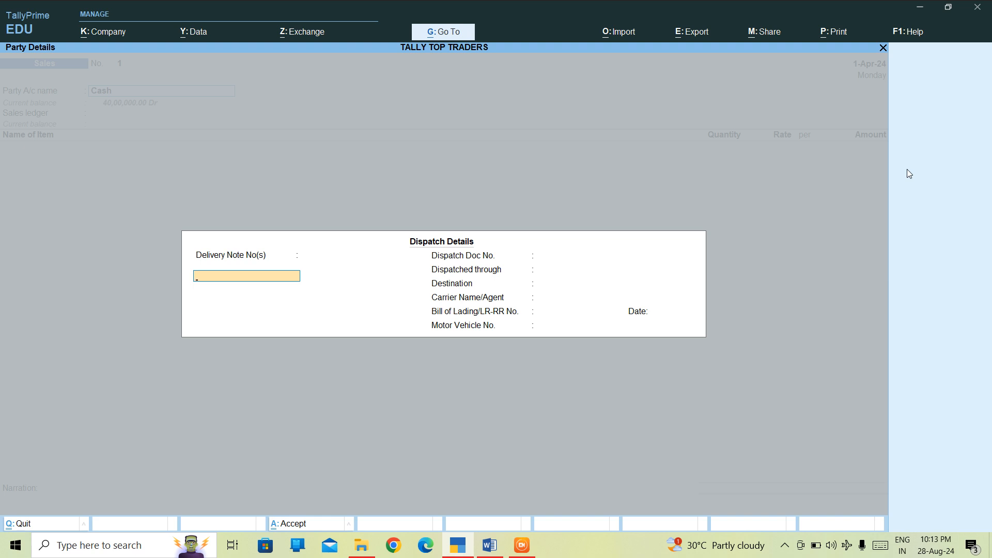
key(Return)
key(Return)
key(Return)
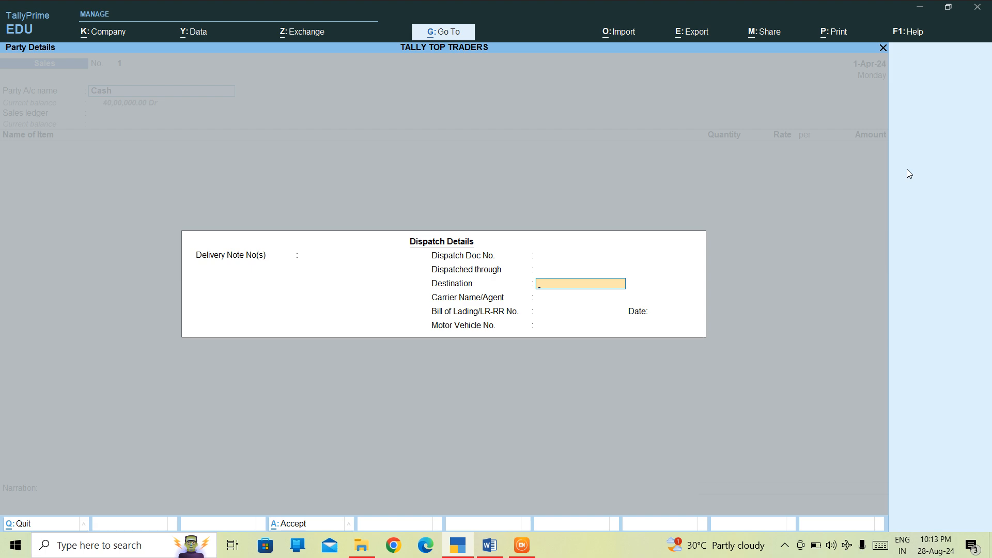
key(Return)
key(Return)
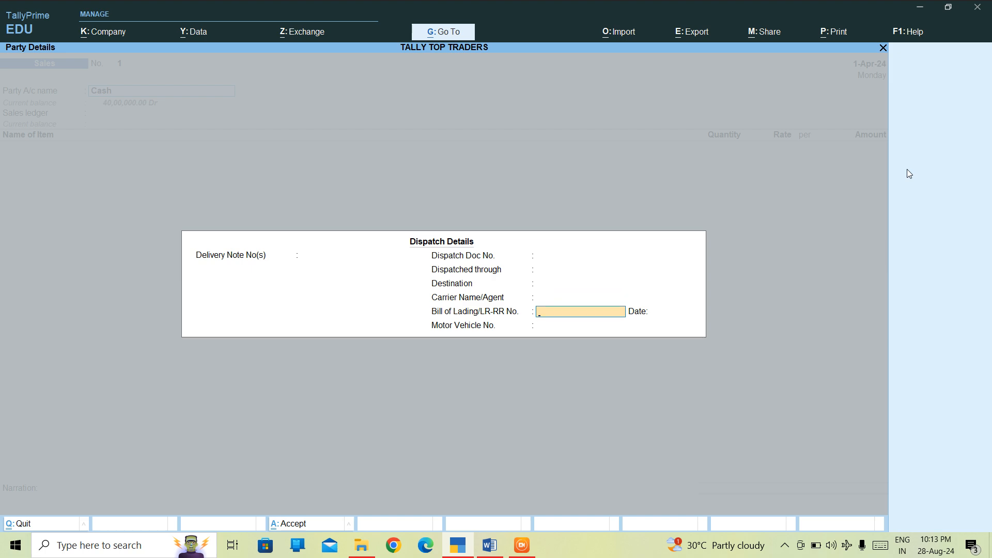
key(Return)
key(Return)
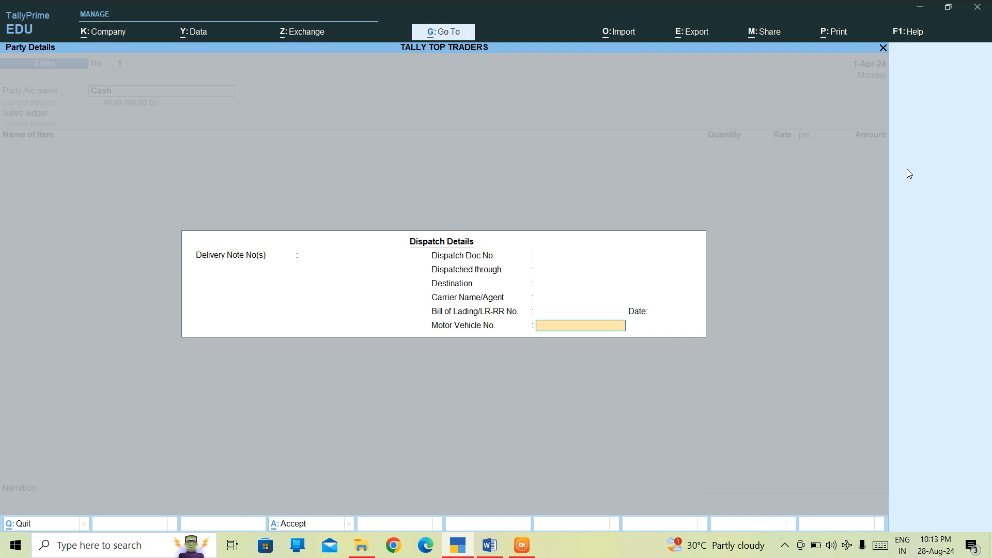
key(Return)
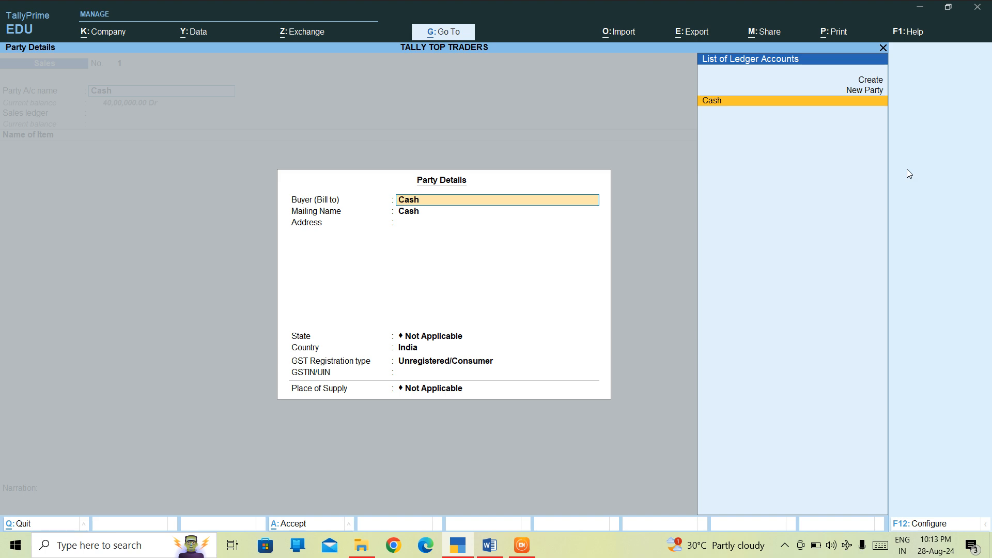
Step: Keep Cash as the buyer and enter the customer's name as the mailing name
key(Return)
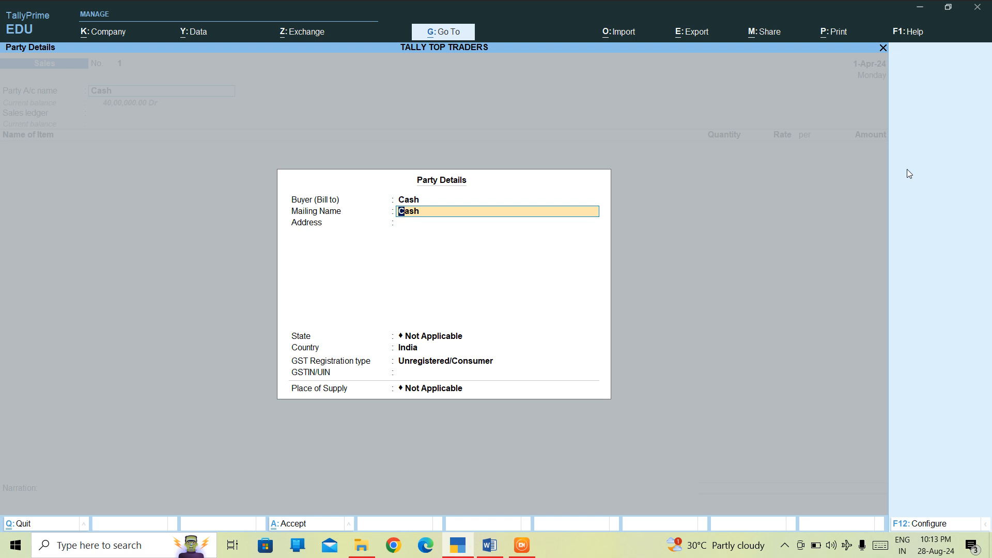
text(RAMAN)
key(Return)
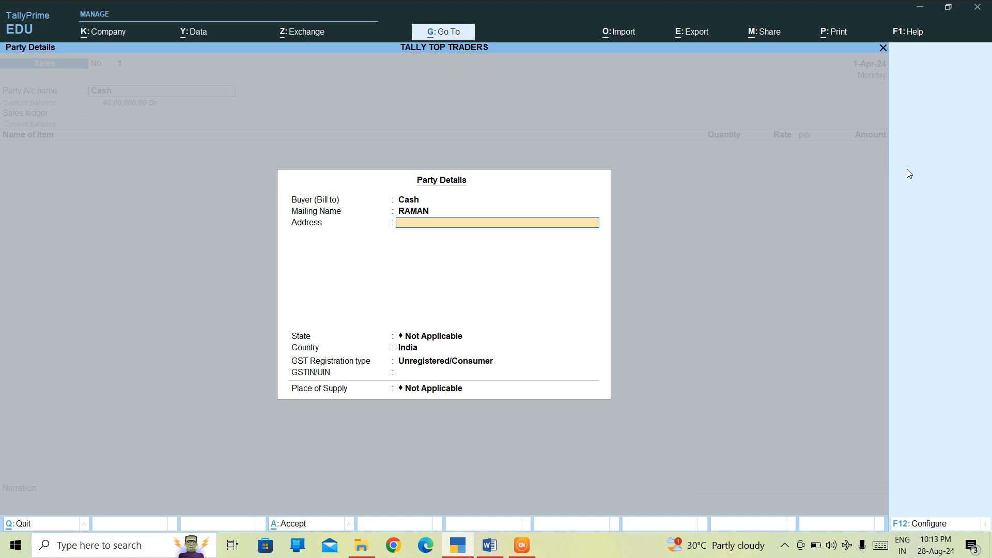
Step: Enter the customer's two-line address and accept the party details with the remaining fields unchanged
text(ZYX)
key(BackSpace)
key(BackSpace)
key(BackSpace)
text(X)
text(YZ M)
key(BackSpace)
text(NAGAR)
key(Return)
text(DE)
key(Return)
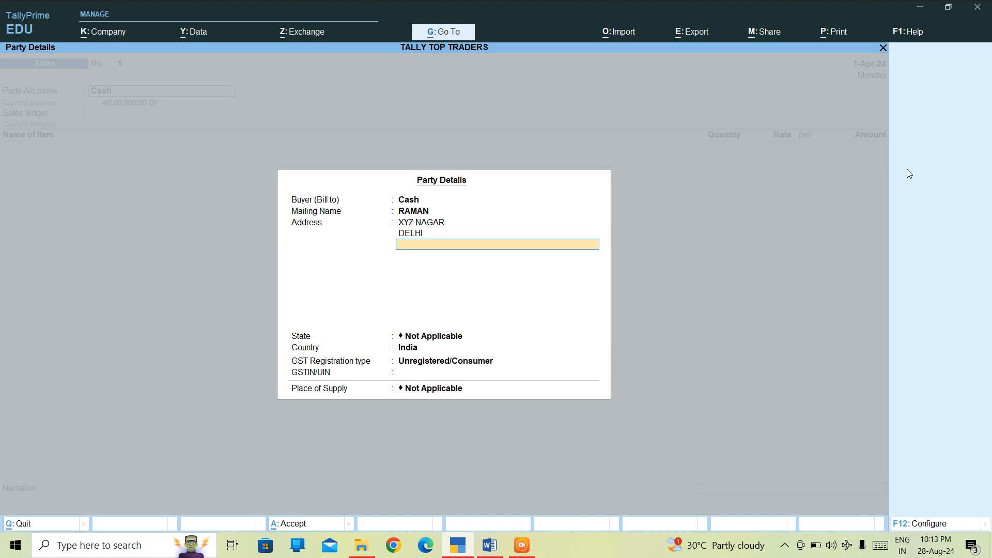
key(ctrl+a)
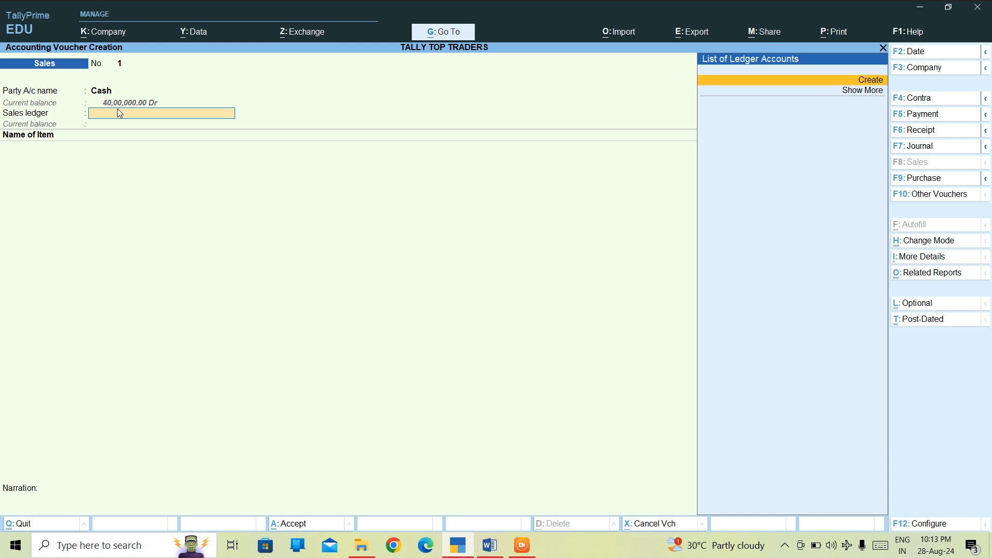
Step: Create a sales ledger named SALES under the Sales Accounts group and save it for this voucher
key(Return)
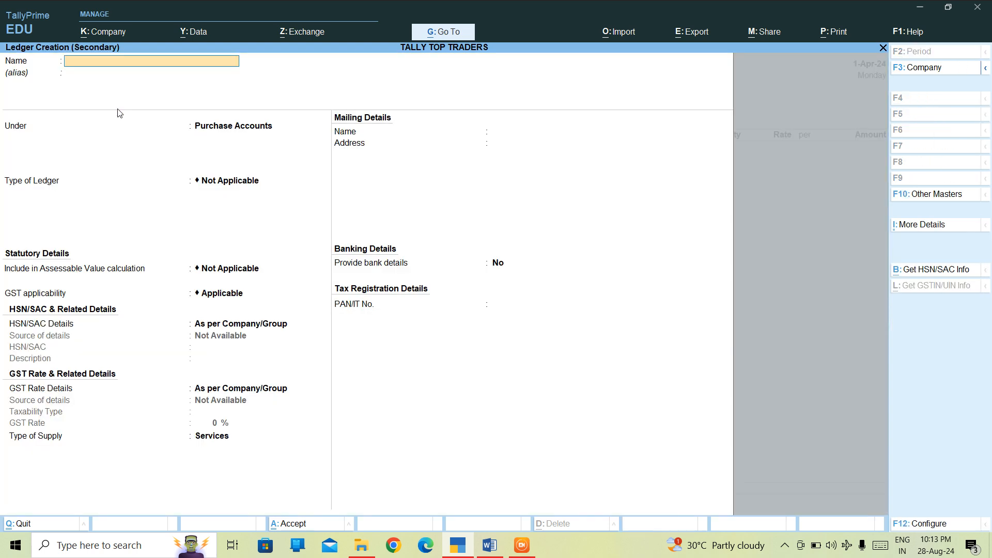
text(SALES)
key(Return)
key(Return)
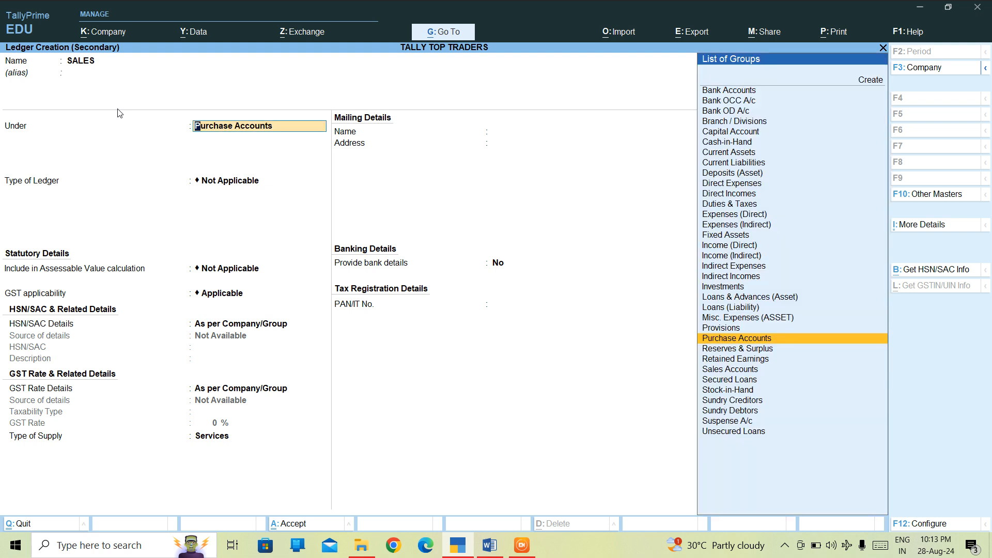
text(SAL)
key(Return)
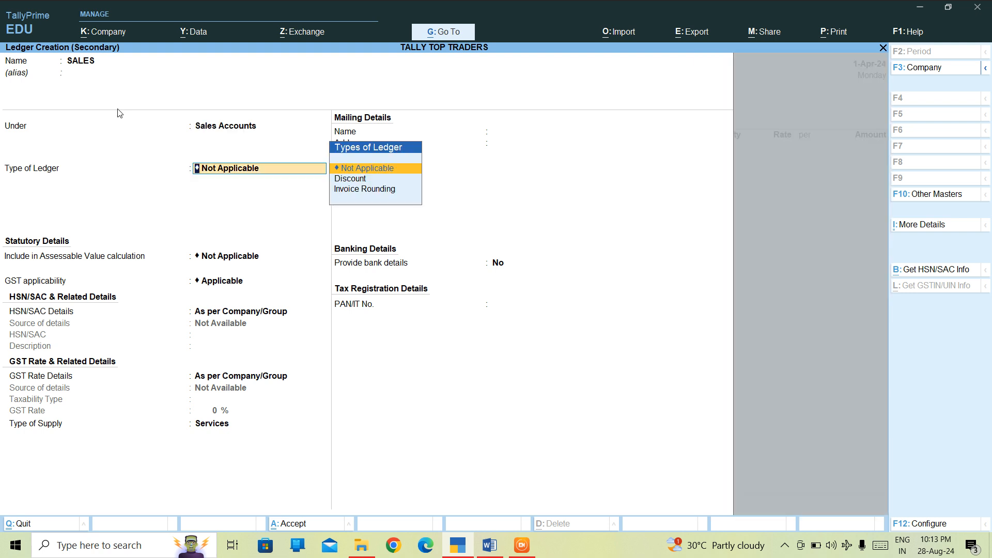
key(ctrl+a)
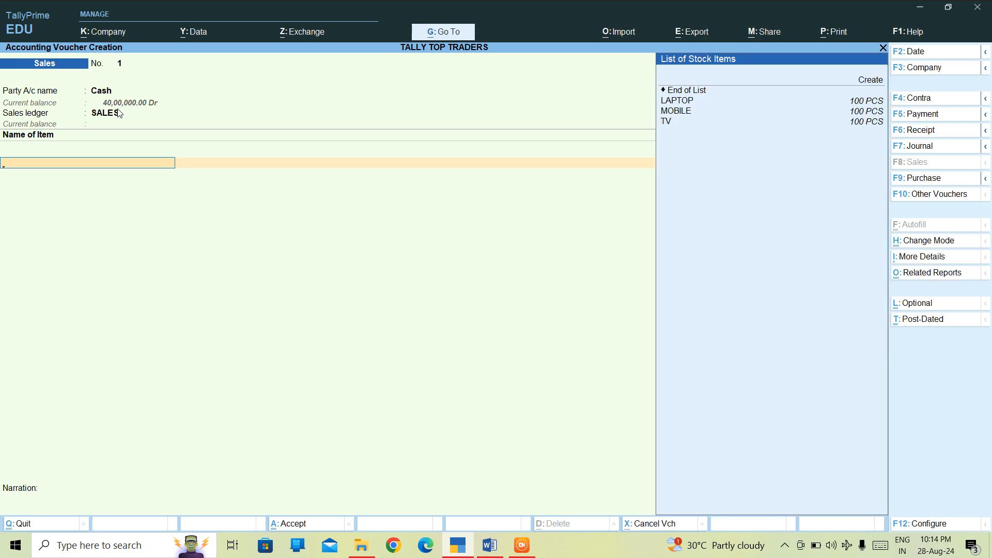
Step: Add LAPTOP as the first stock item and allocate it to the DELHI location
key(Down)
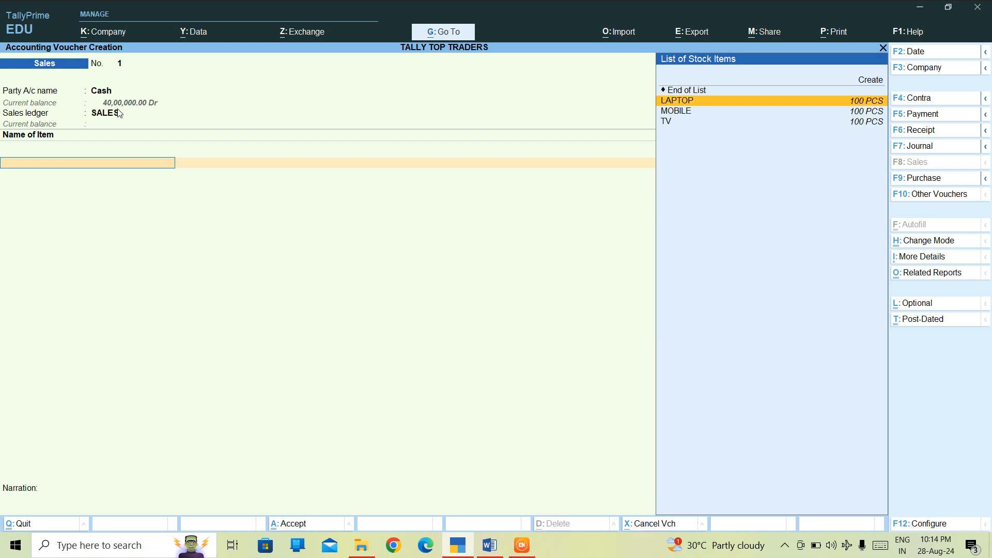
key(Up)
key(Down)
key(Down)
key(Down)
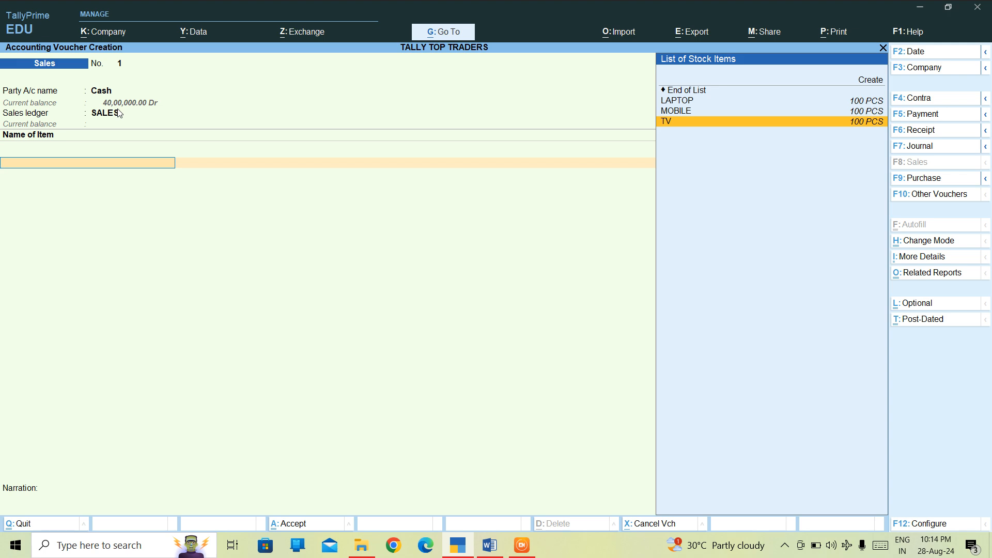
key(Up)
key(Up)
key(Return)
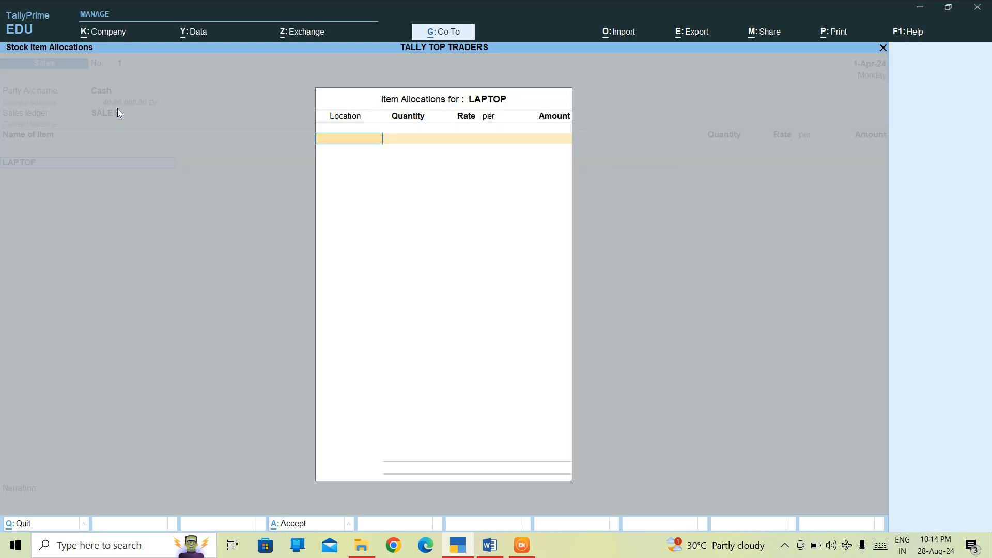
text(DE)
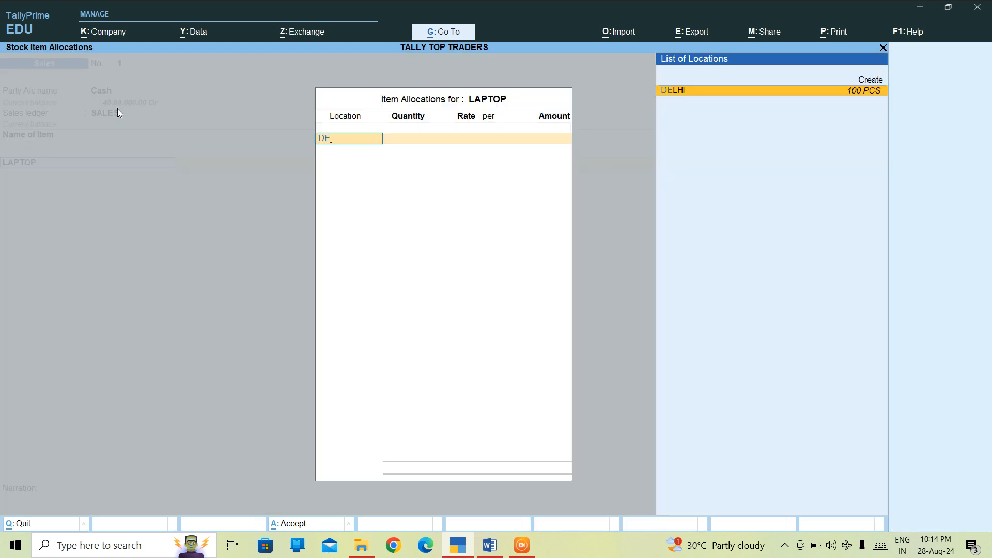
key(Return)
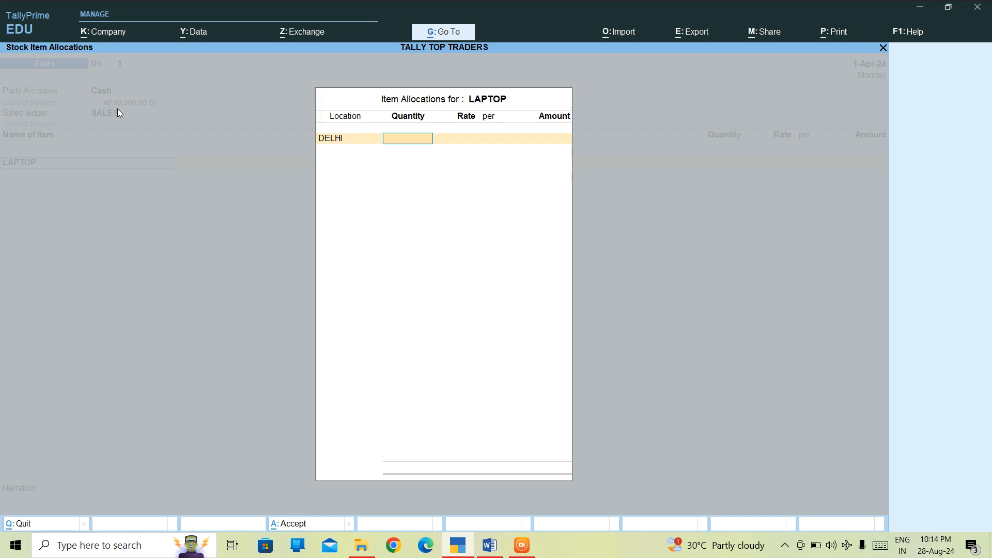
Step: Set the LAPTOP quantity to 10 PCS at a rate of 40,000 per piece and accept the item line
text(10)
key(Return)
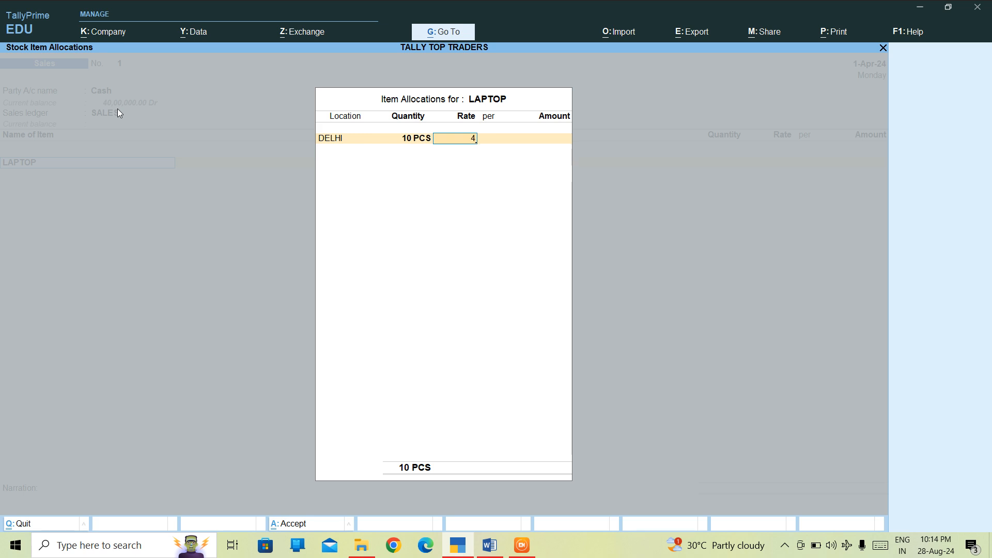
text(0000)
key(Return)
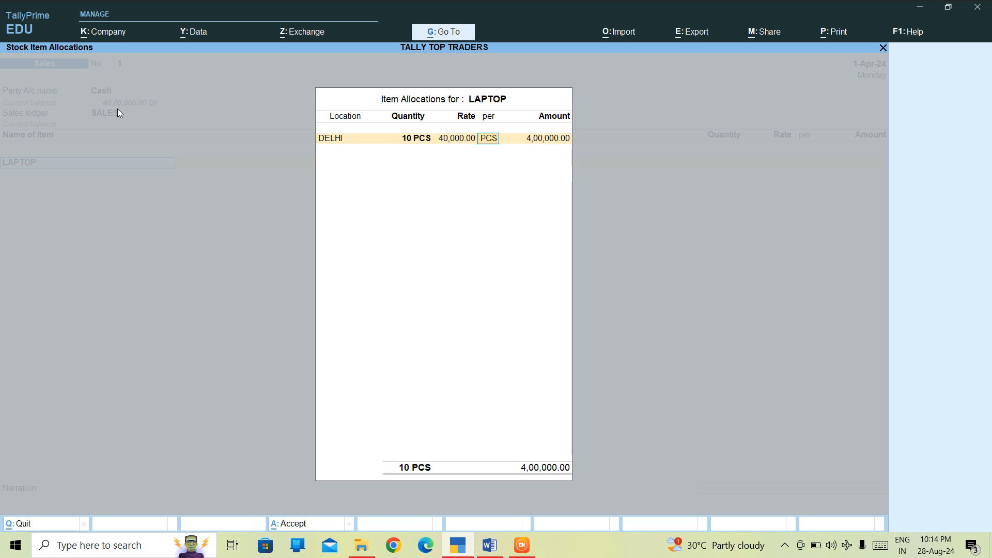
key(Return)
key(Return)
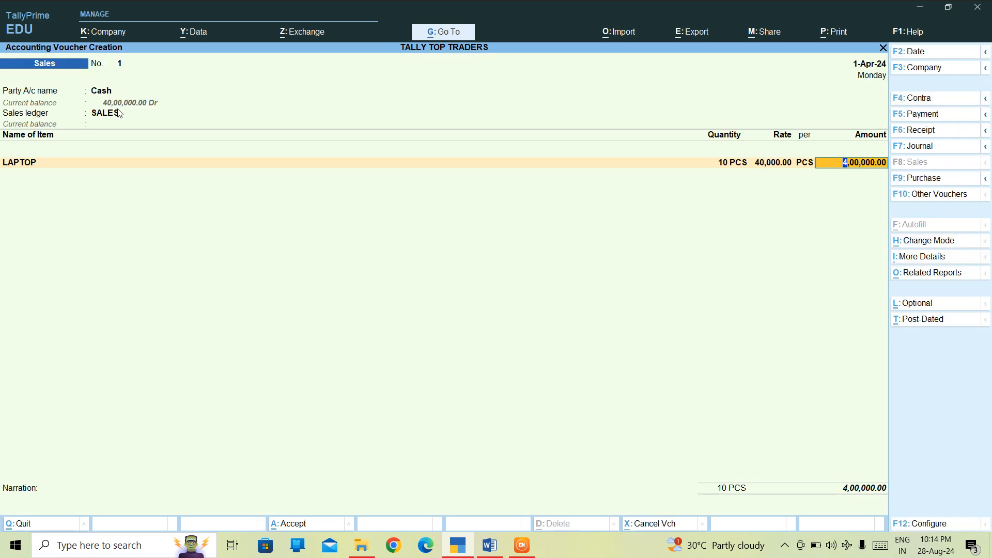
key(Return)
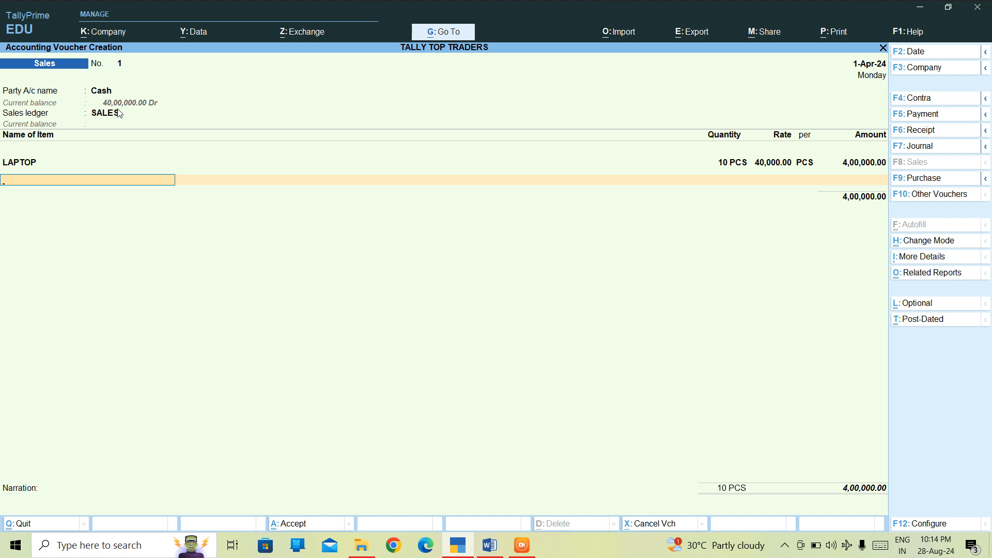
Step: Add TV as the second item from the DELHI location with a quantity of 10 PCS at a rate of 30,000
text(T)
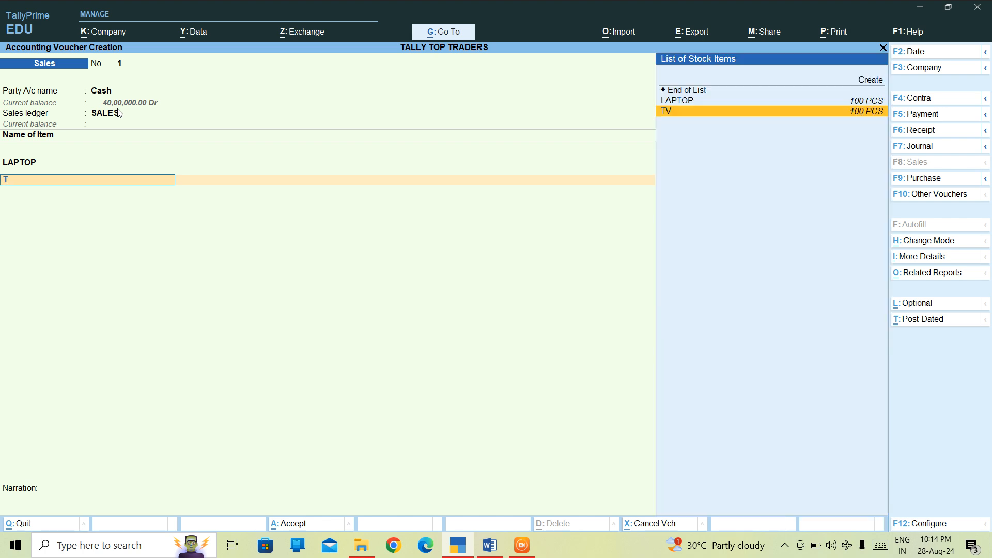
key(Return)
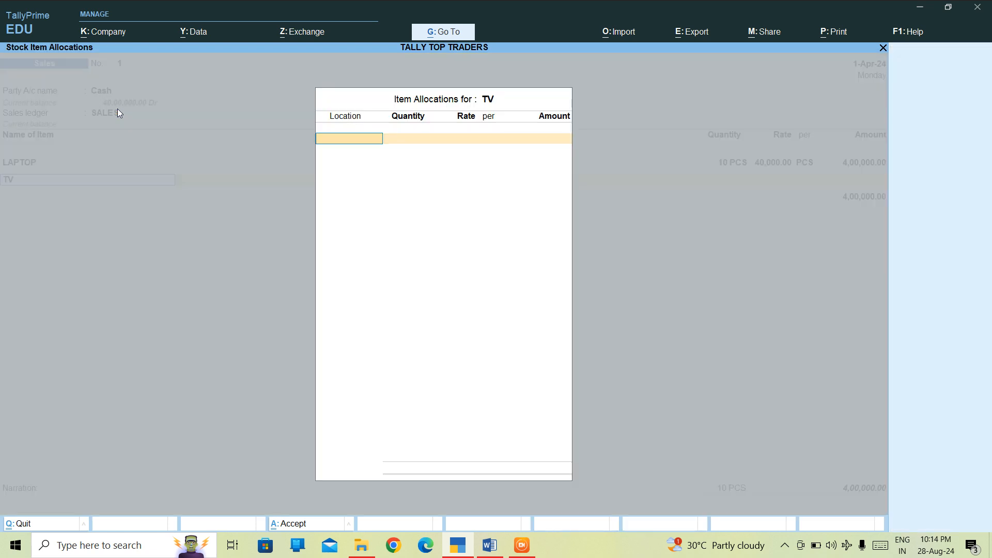
text(ELH)
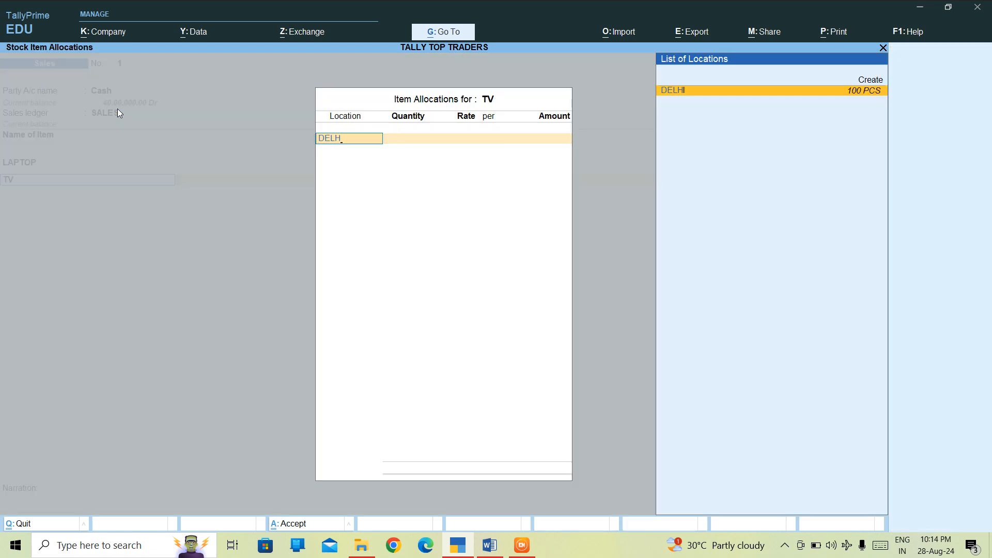
key(Return)
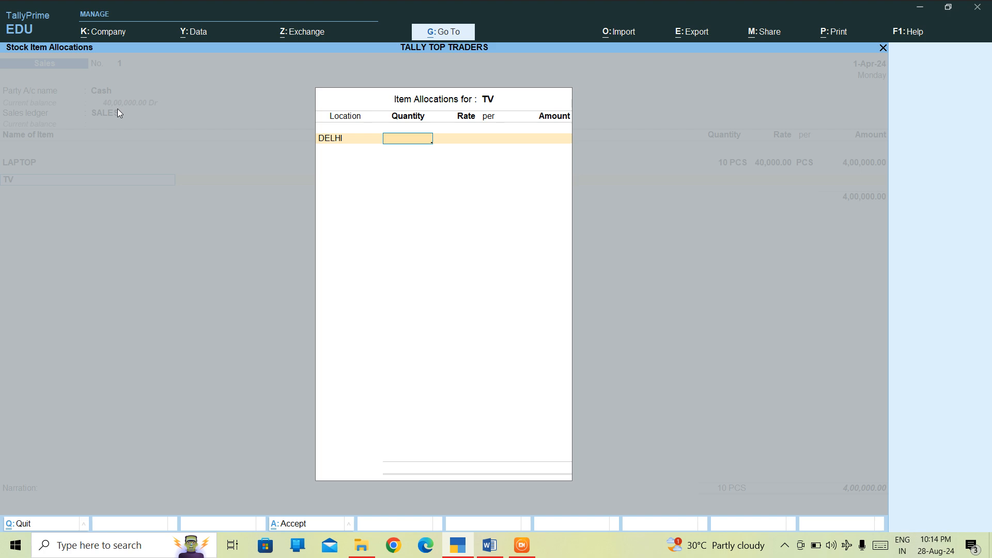
text(10)
key(Return)
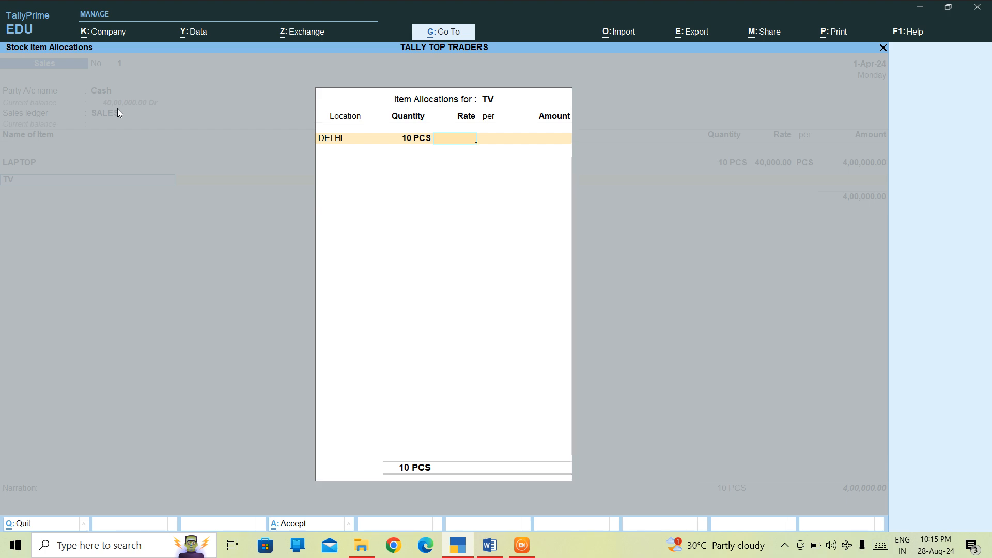
text(30000)
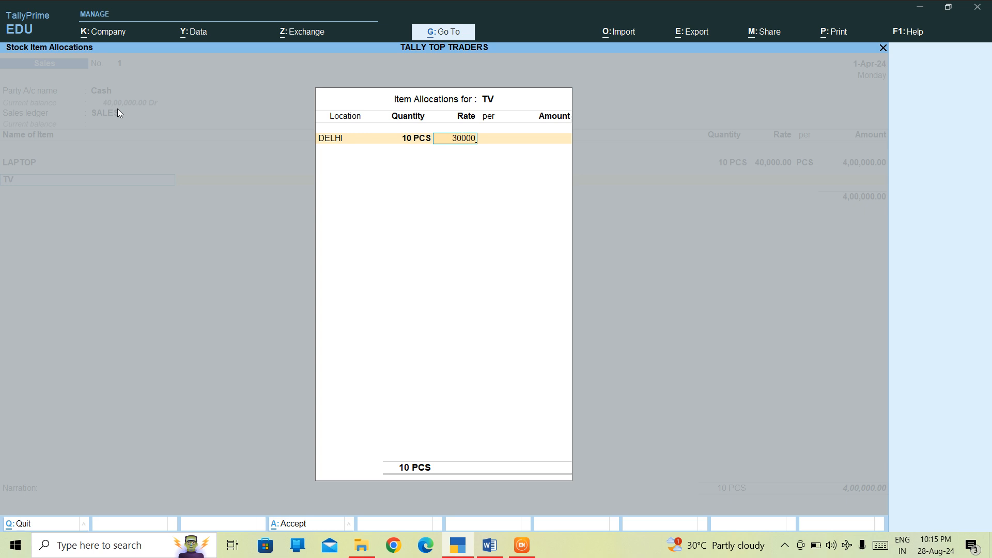
key(Return)
key(ctrl+a)
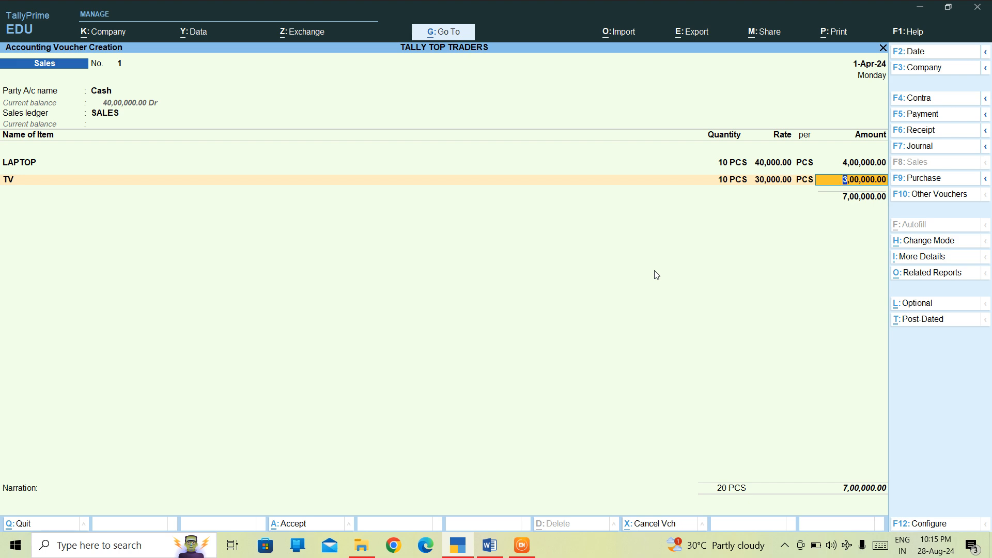
Step: Mark the sales voucher as Optional and save it
key(ctrl+l)
key(Return)
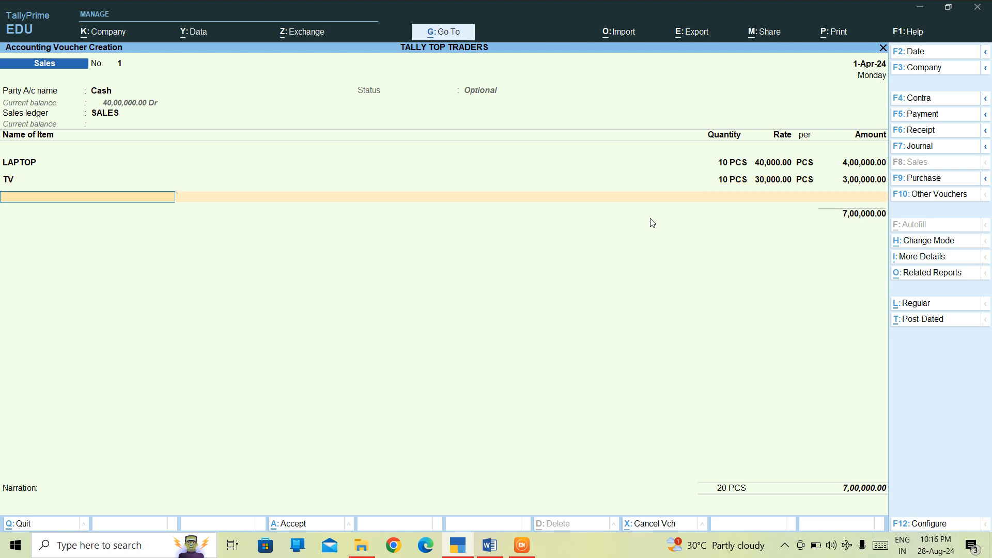
key(ctrl+a)
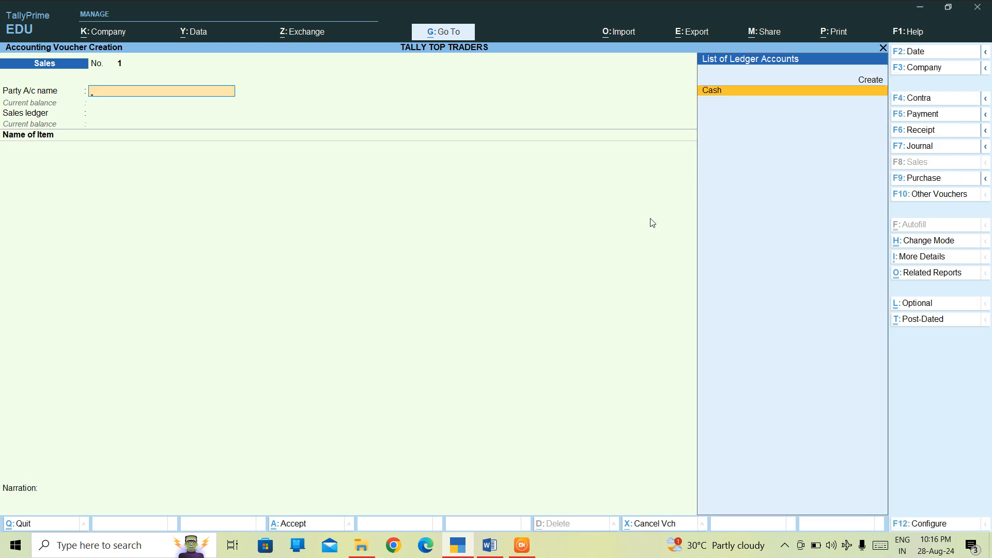
Step: Leave voucher entry, check the optional Sales voucher's entry in the Day Book, and return to the Gateway of Tally
key(Escape)
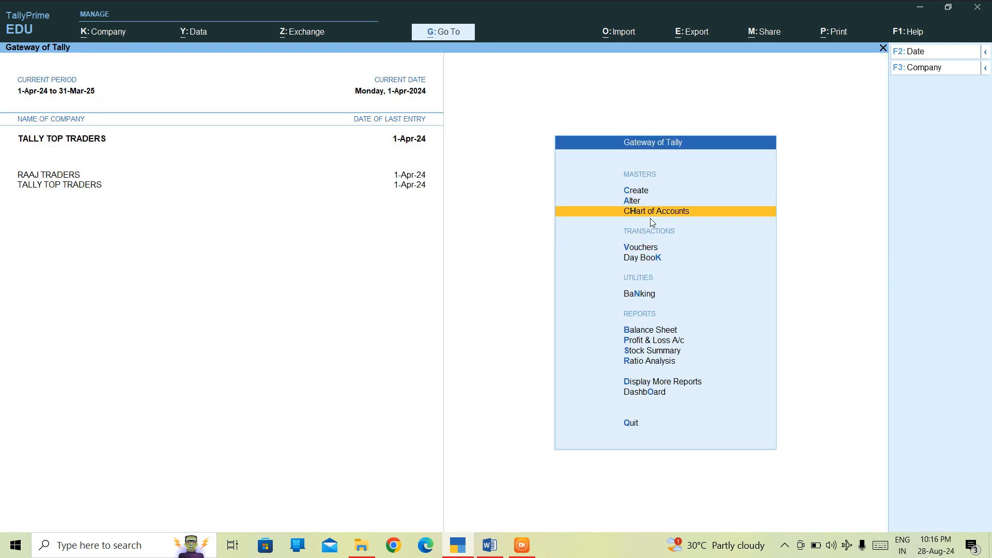
key(k)
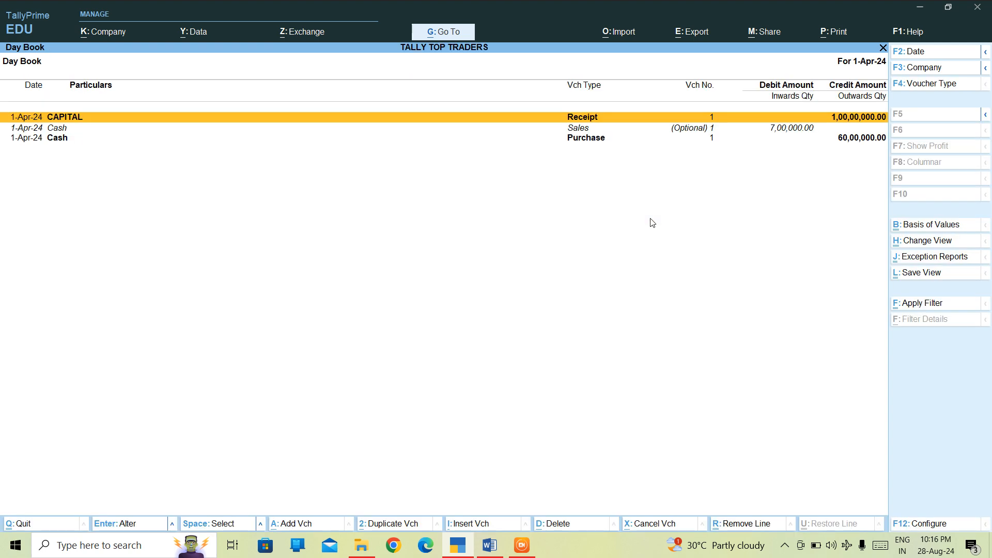
key(Down)
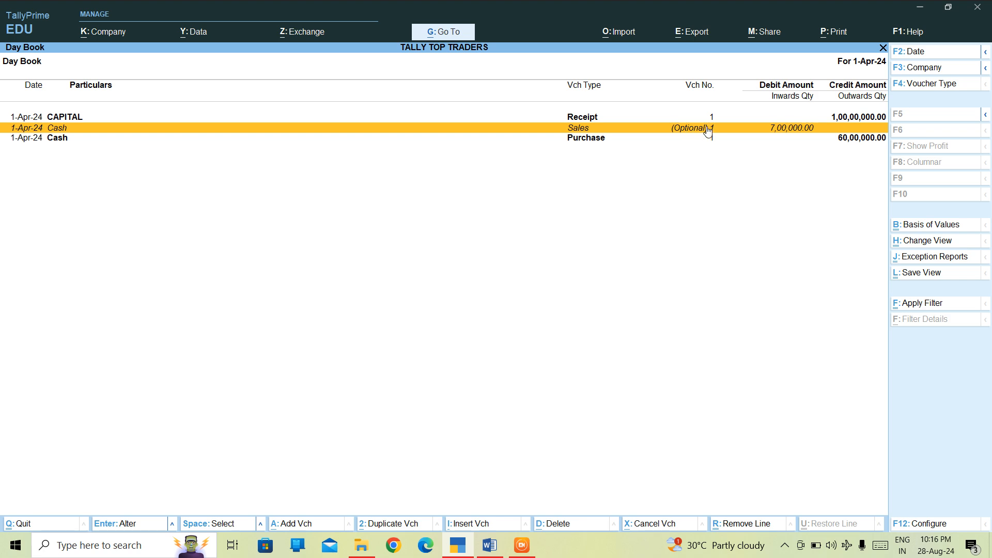
key(Escape)
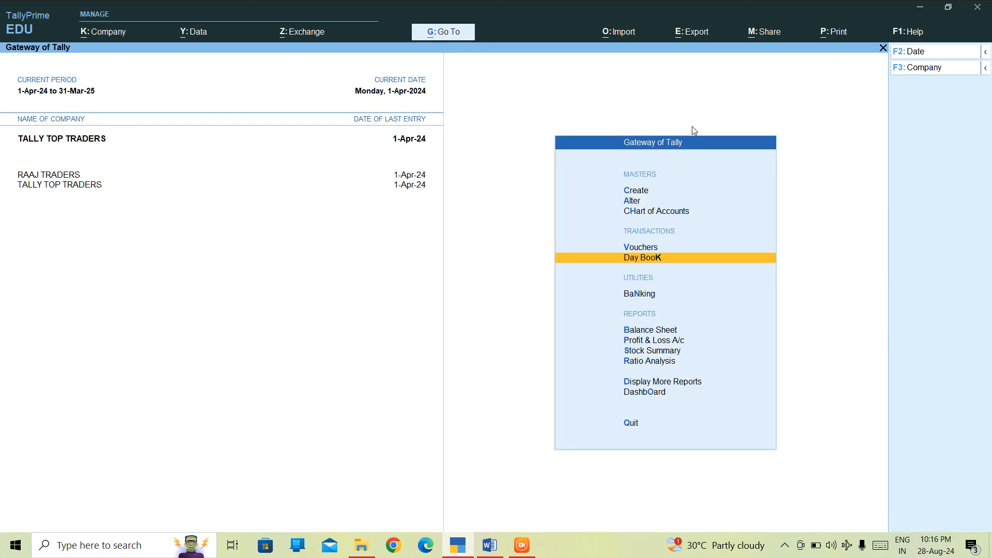
key(Up)
key(Return)
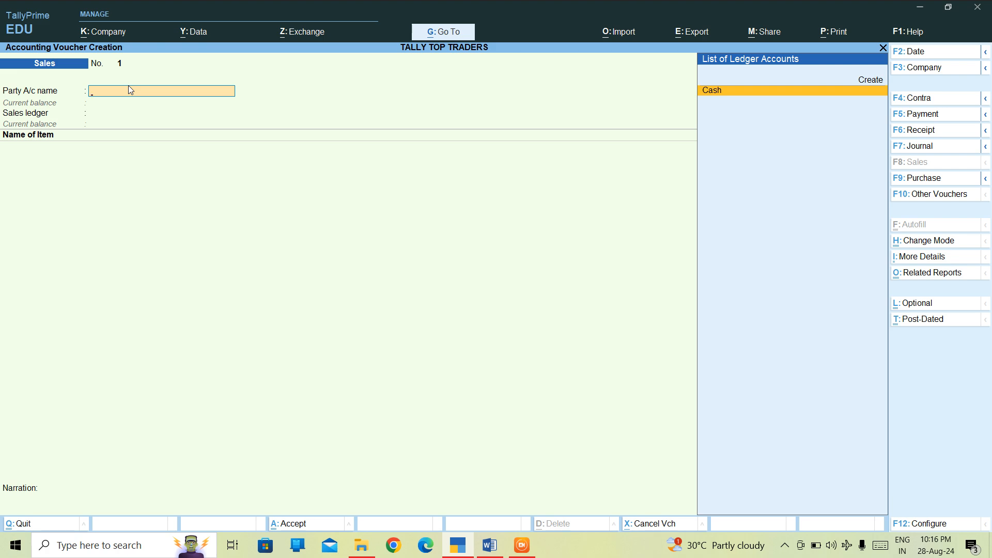
key(Escape)
key(Return)
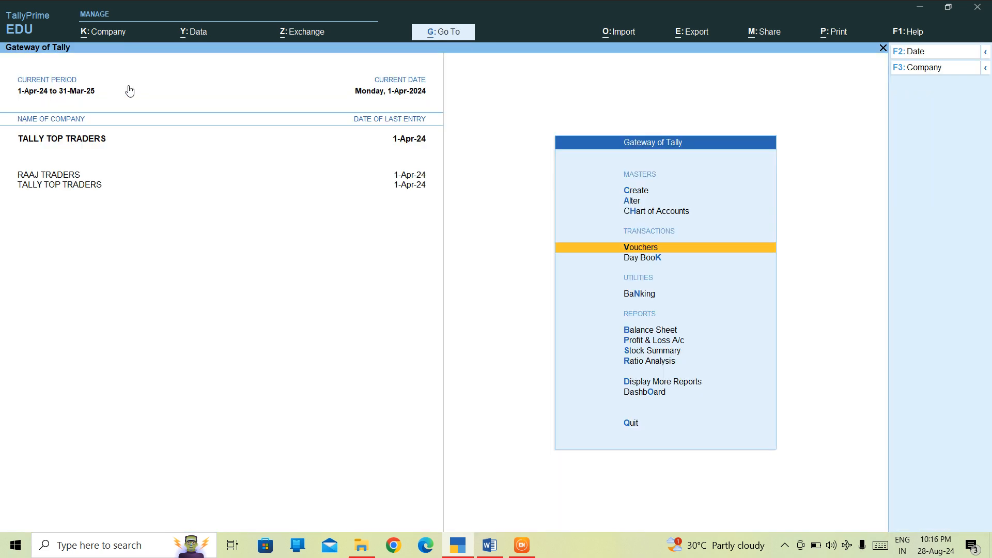
Step: Review the optional Sales voucher's entry in the Day Book again and return to the Gateway of Tally
key(Down)
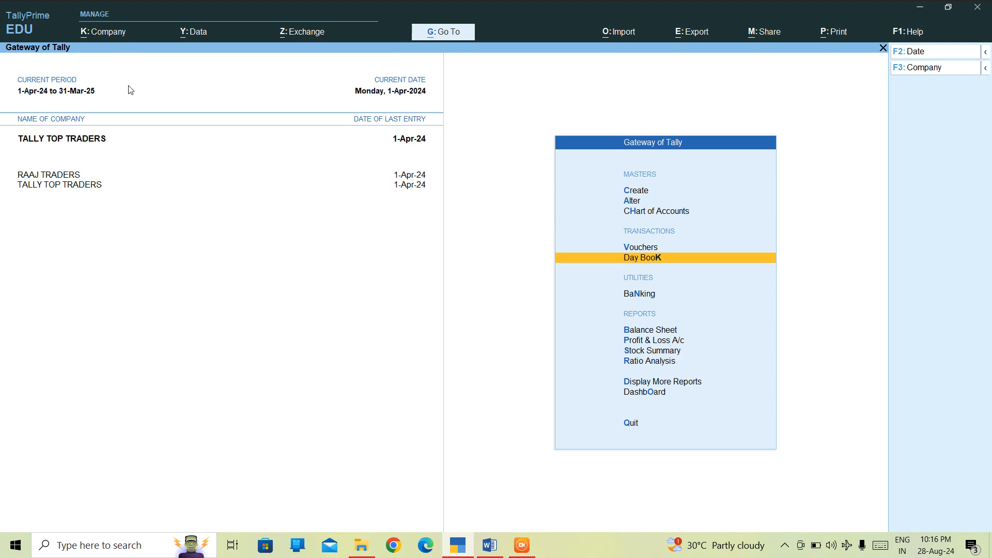
key(Return)
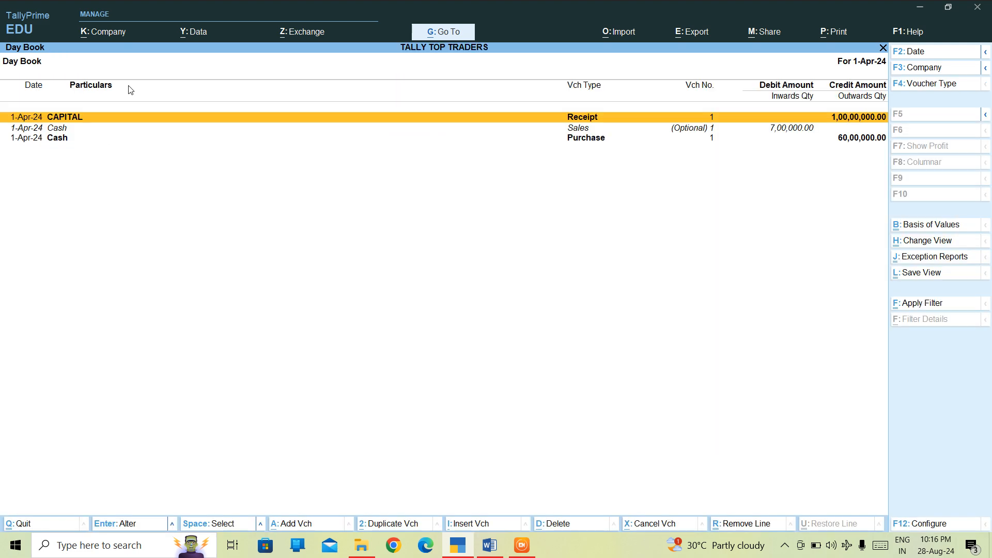
key(Escape)
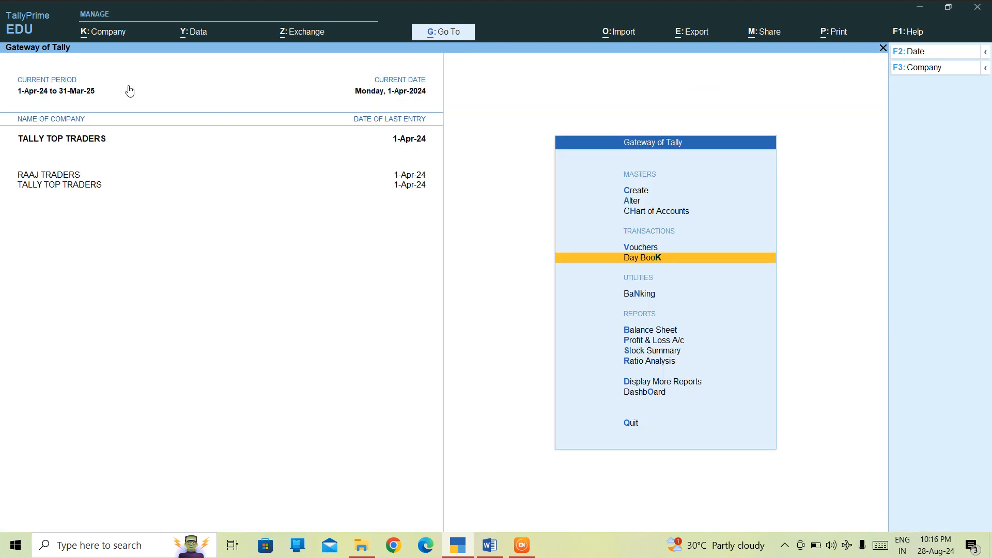
Step: Start a Sales voucher with Cash as the party to check the Cash ledger's current balance, and quit it without saving
key(Up)
key(Return)
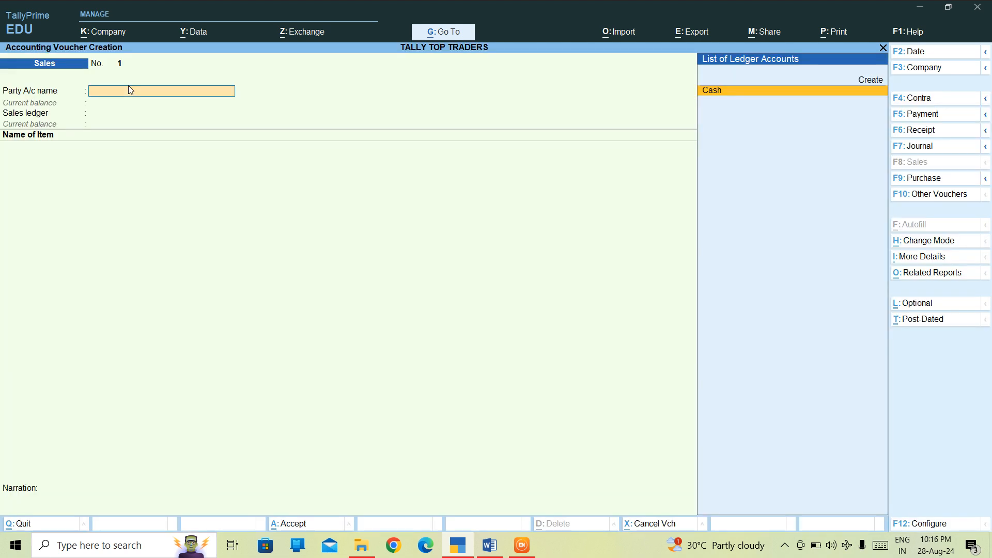
key(Return)
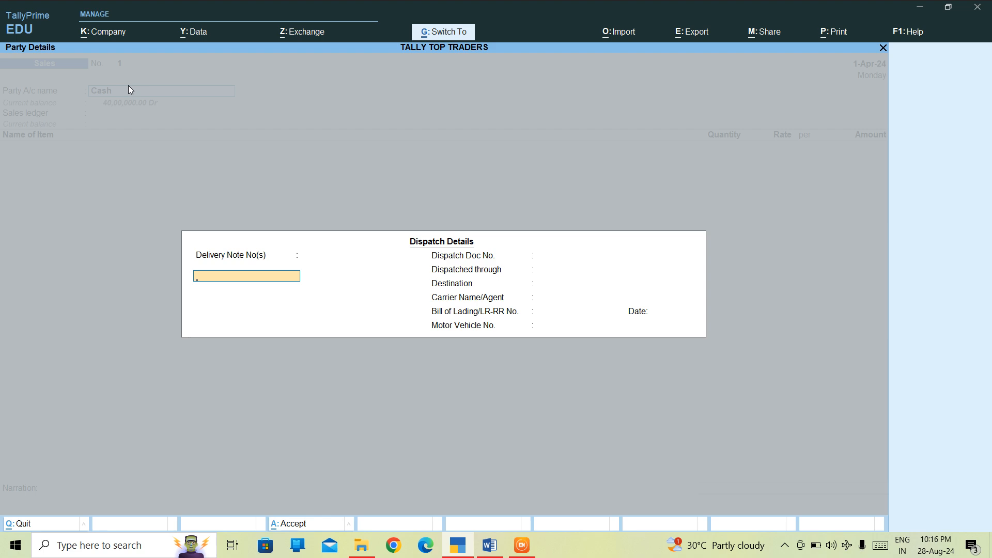
key(ctrl+a)
key(ctrl+a)
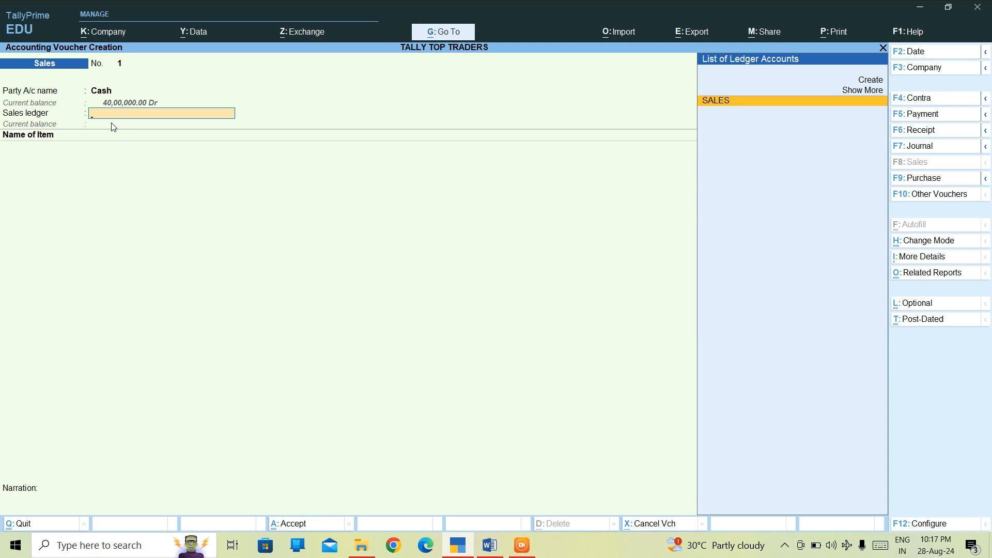
key(Escape)
key(y)
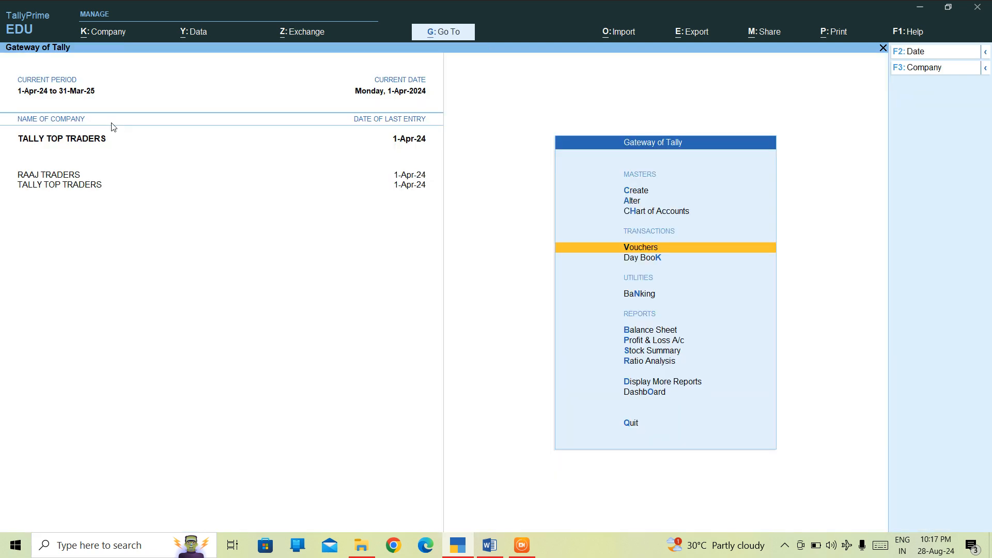
Step: Open the optional Sales voucher from the Day Book for alteration
key(Down)
key(Return)
key(Down)
key(Return)
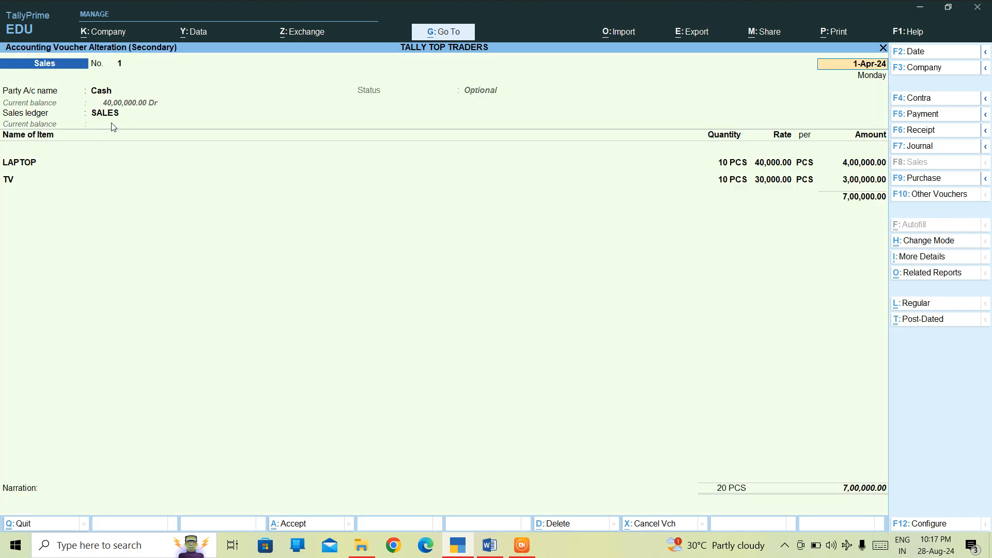